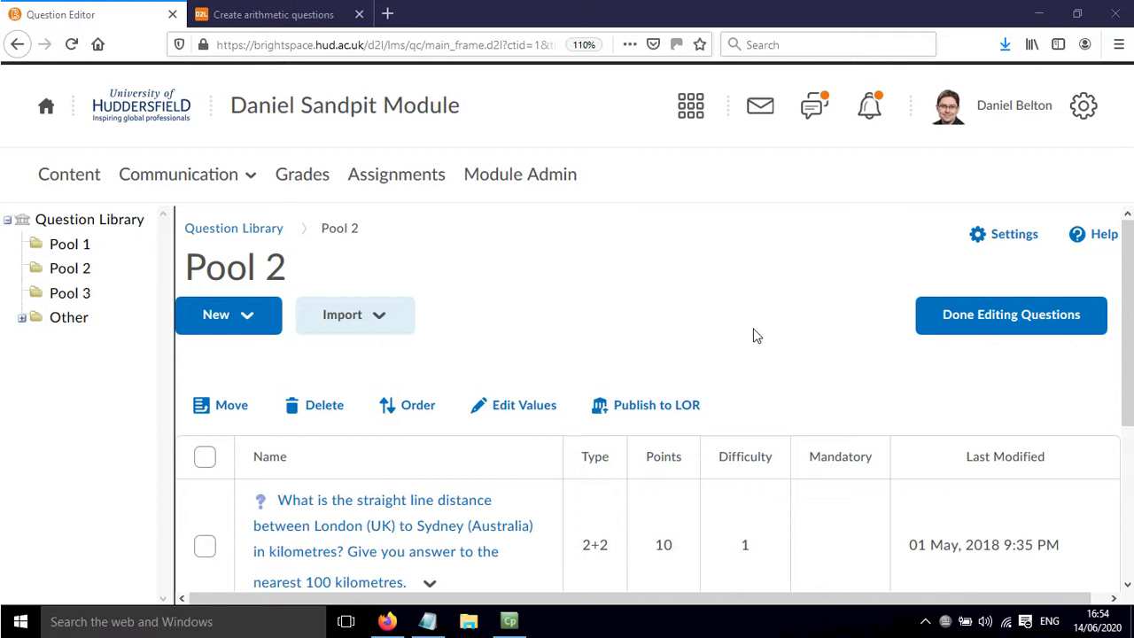
# Step: Create a new Arithmetic Question (2+2) in Pool 2
pyautogui.click(261, 321)
pyautogui.scroll(-2, 280, 395)
pyautogui.scroll(-3, 280, 395)
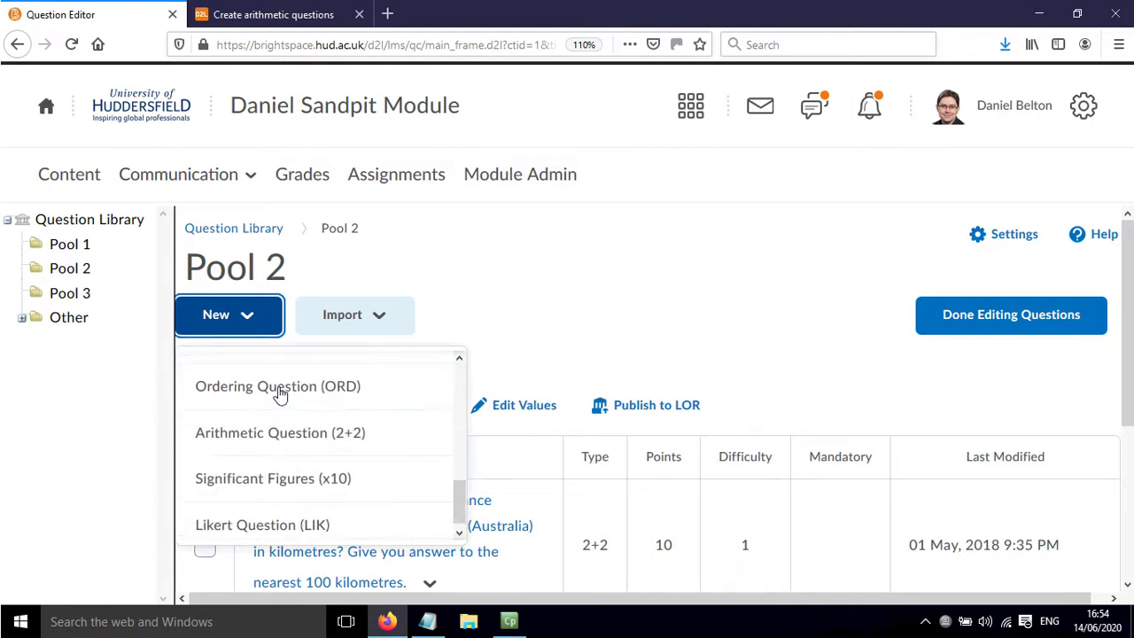
pyautogui.click(279, 425)
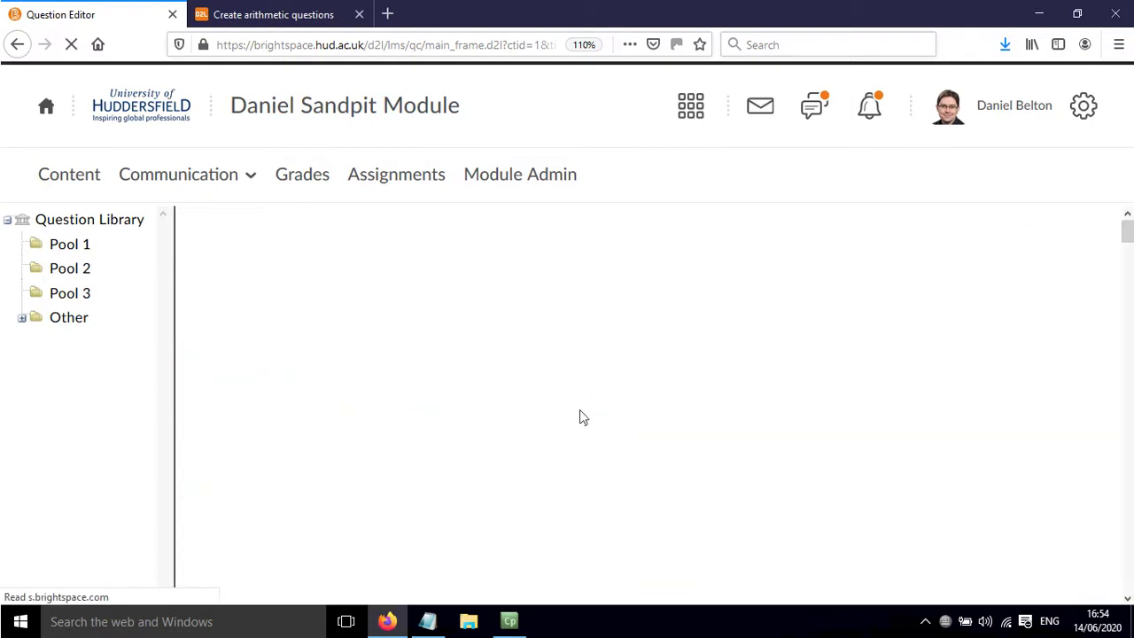
pyautogui.scroll(-4, 582, 409)
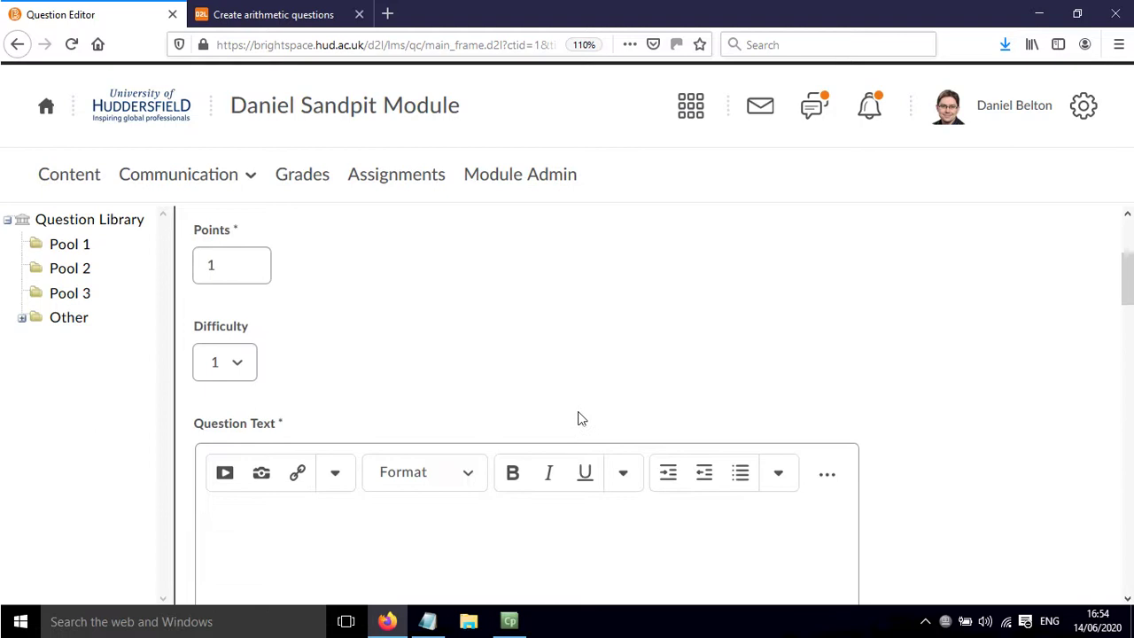
# Step: Paste the car-speed question text from Notepad, with its {x} hours and {y} miles placeholders
pyautogui.click(345, 373)
pyautogui.click(427, 621)
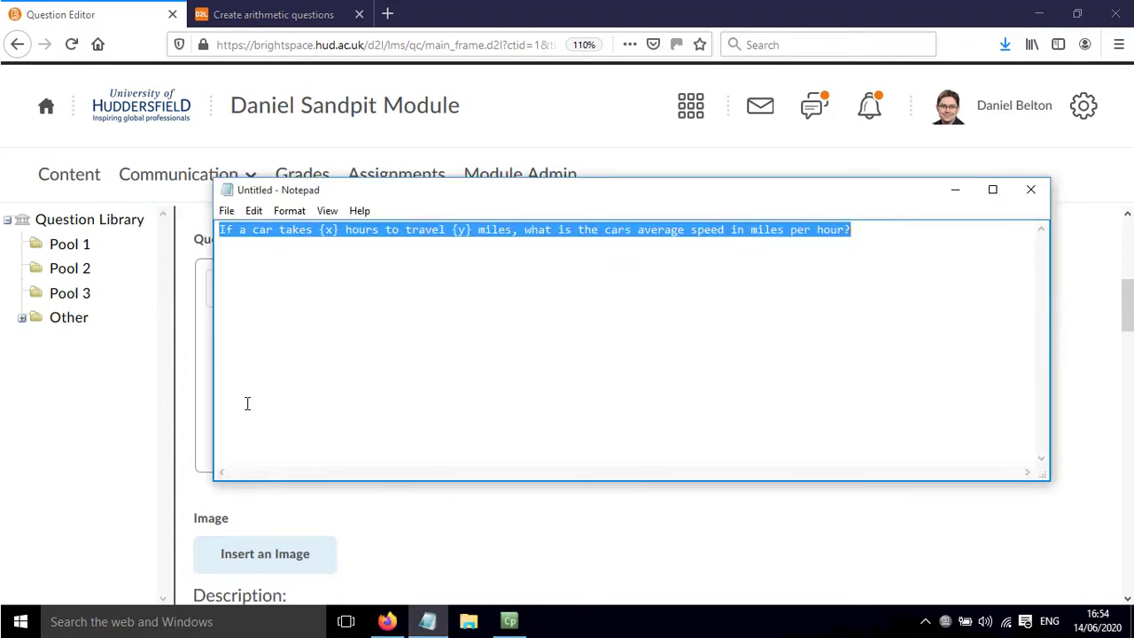
pyautogui.click(204, 348)
pyautogui.write('If a car takes {x} hours to travel {y} miles, what is the cars average speed in miles per hour?')
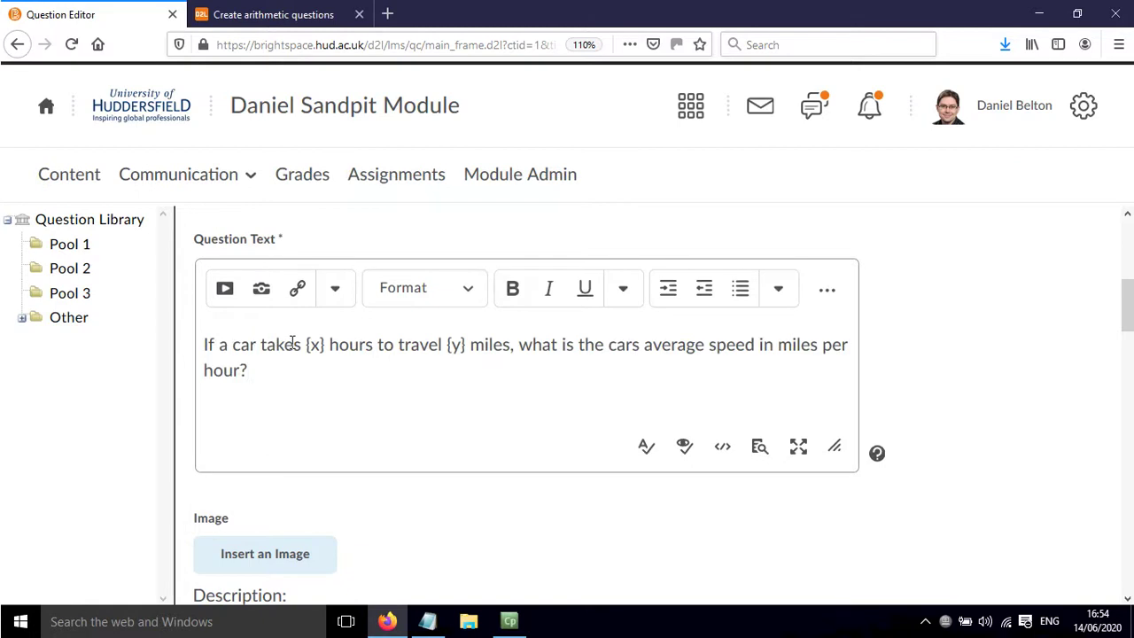
pyautogui.moveTo(305, 344); pyautogui.dragTo(326, 341)
pyautogui.moveTo(447, 345); pyautogui.dragTo(467, 345)
pyautogui.click(466, 344)
pyautogui.click(281, 374)
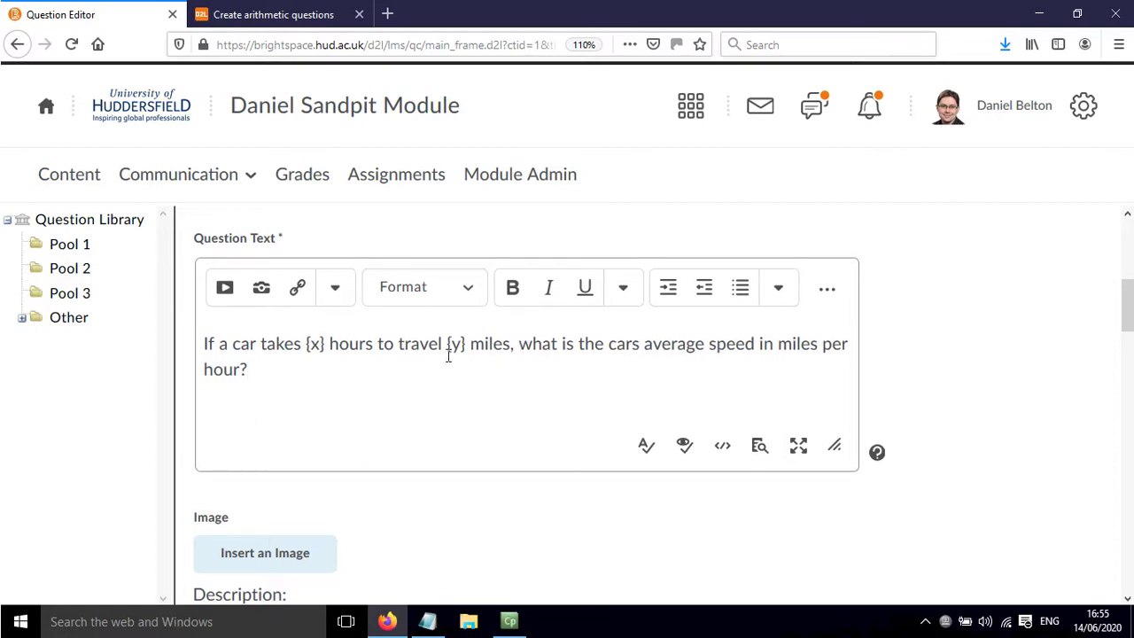
# Step: Enter {y}/{x} as the answer formula
pyautogui.scroll(-3, 451, 354)
pyautogui.click(245, 448)
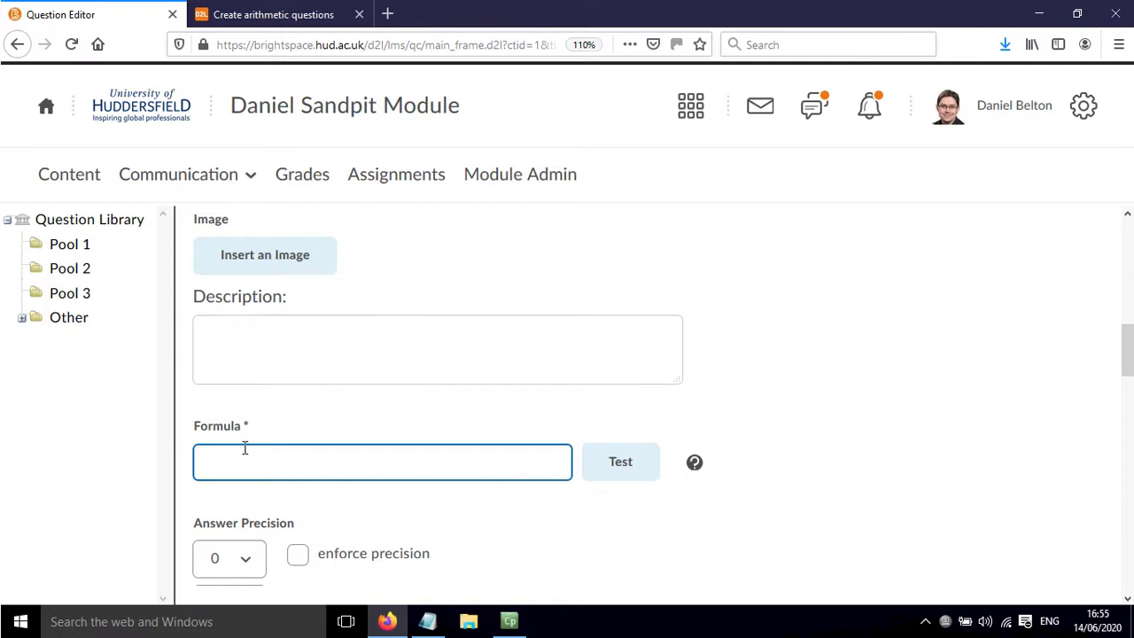
pyautogui.write('{}')
pyautogui.write('y')
pyautogui.press('Right')
pyautogui.write('/{x}')
pyautogui.press('Left')
pyautogui.write('x')
# Step: Set the answer precision to 1 decimal place
pyautogui.scroll(-2, 473, 305)
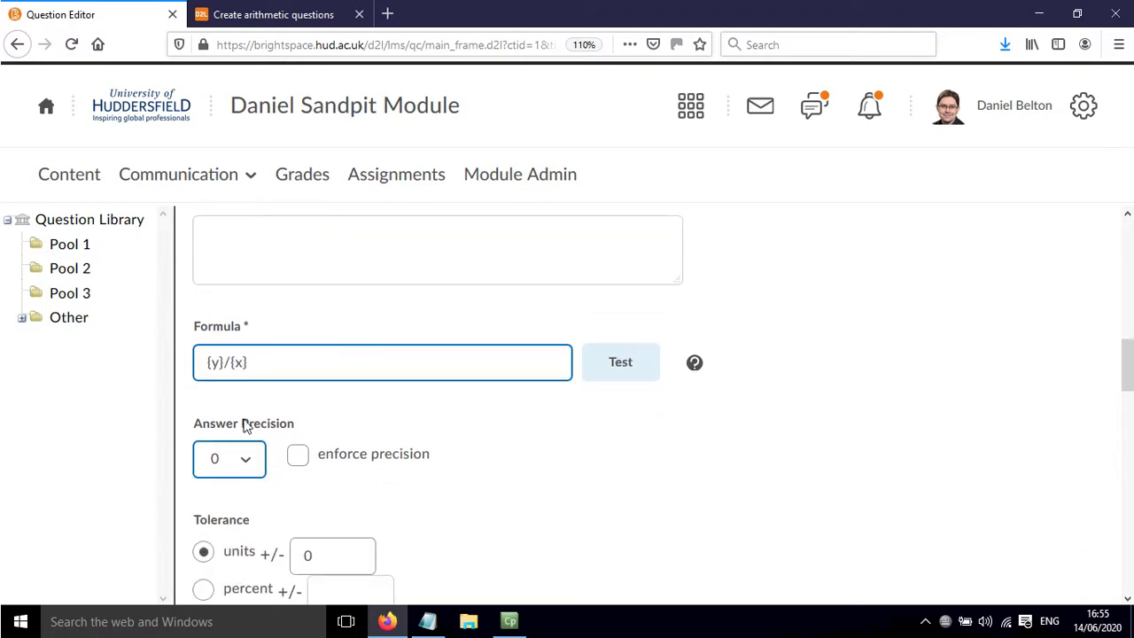
pyautogui.click(251, 468)
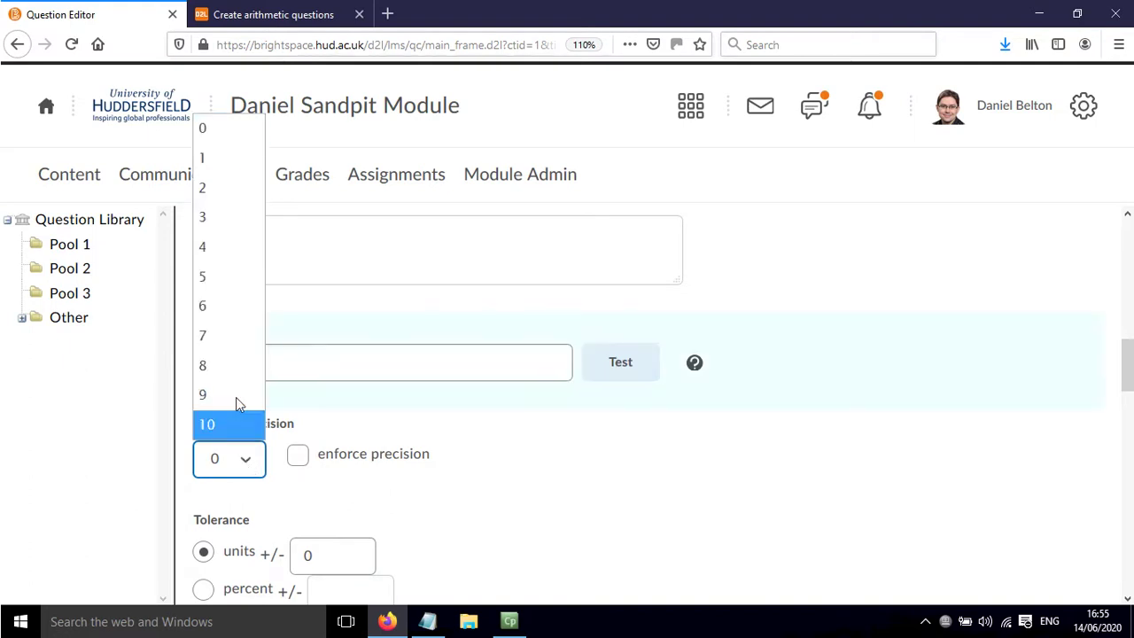
pyautogui.click(202, 165)
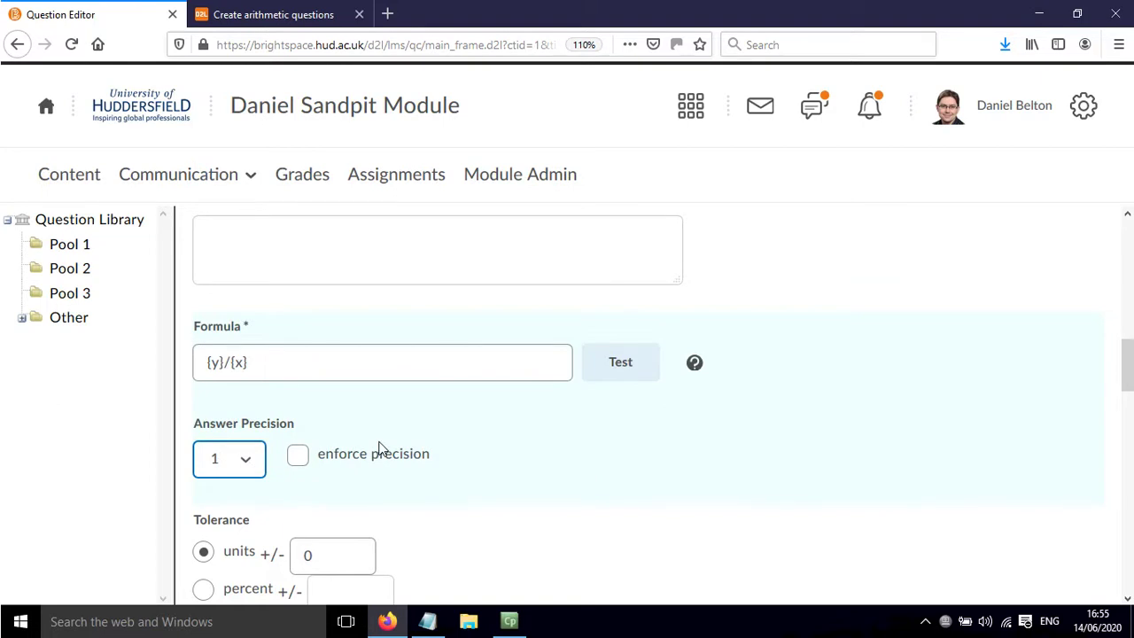
pyautogui.scroll(2, 379, 448)
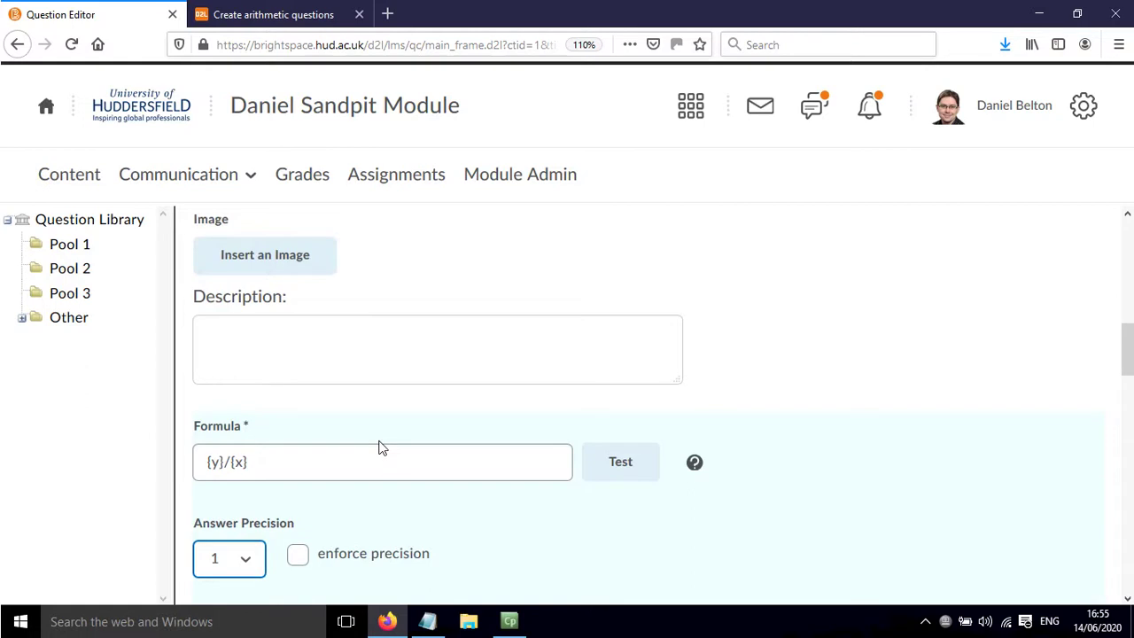
pyautogui.scroll(6, 379, 447)
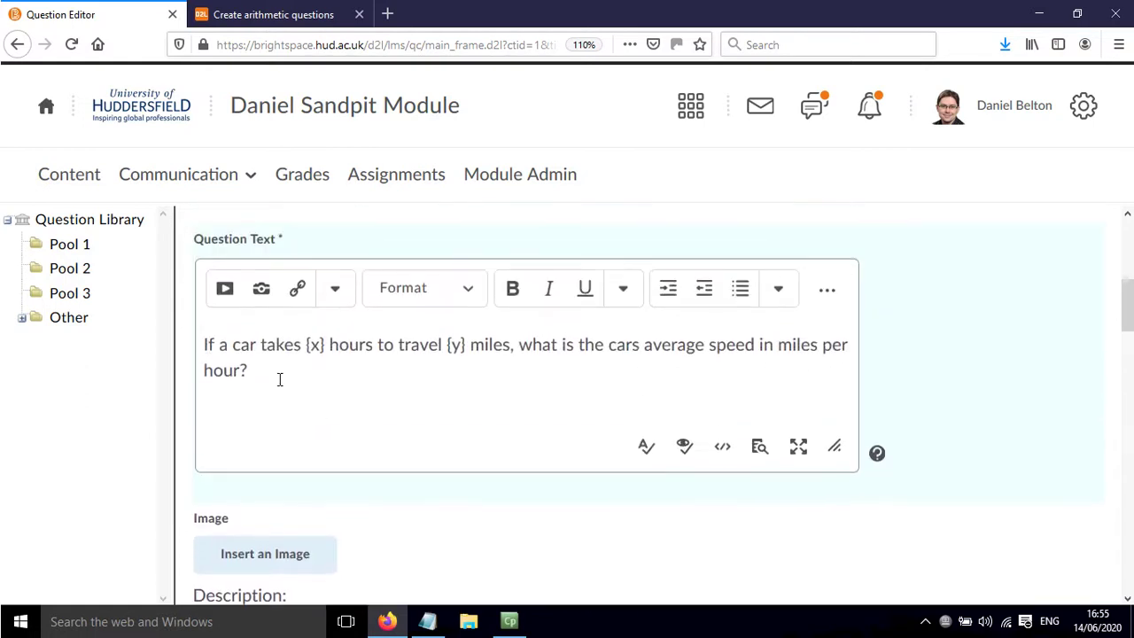
# Step: Append 'Give your answer to 1 decimal place' after the question, fixing typos
pyautogui.click(280, 379)
pyautogui.write('Give your answer to 1 de')
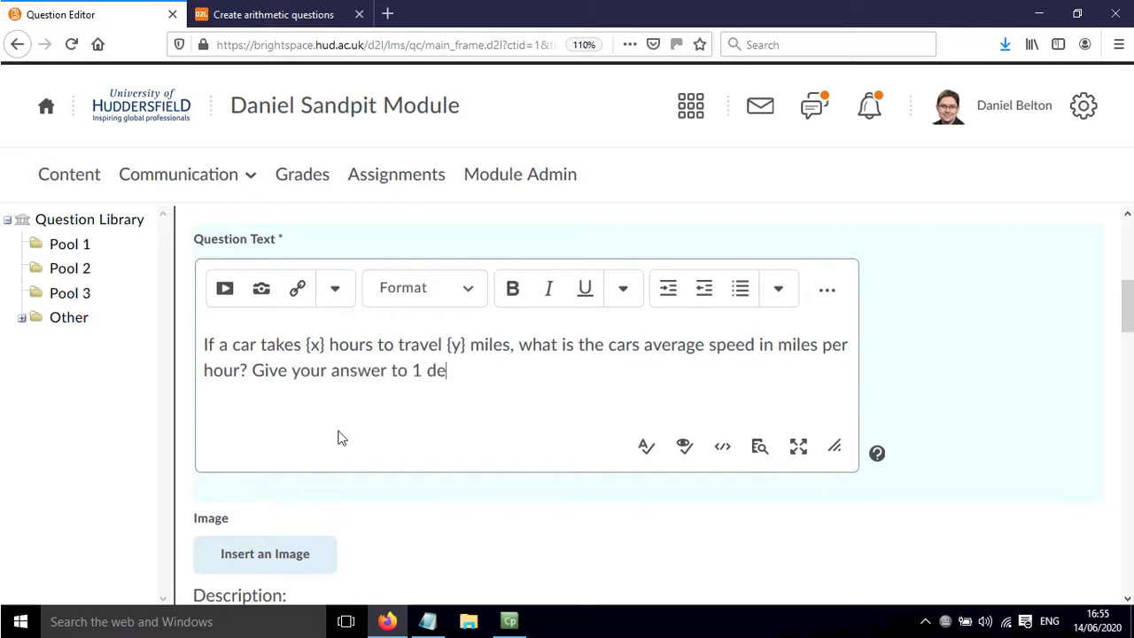
pyautogui.write('cimla')
pyautogui.press('BackSpace')
pyautogui.press('BackSpace')
pyautogui.write('al pace')
pyautogui.press('BackSpace')
pyautogui.press('BackSpace')
pyautogui.press('BackSpace')
# Step: End the sentence with a period and set units tolerance to ±0.1, leaving Units empty
pyautogui.write('lace')
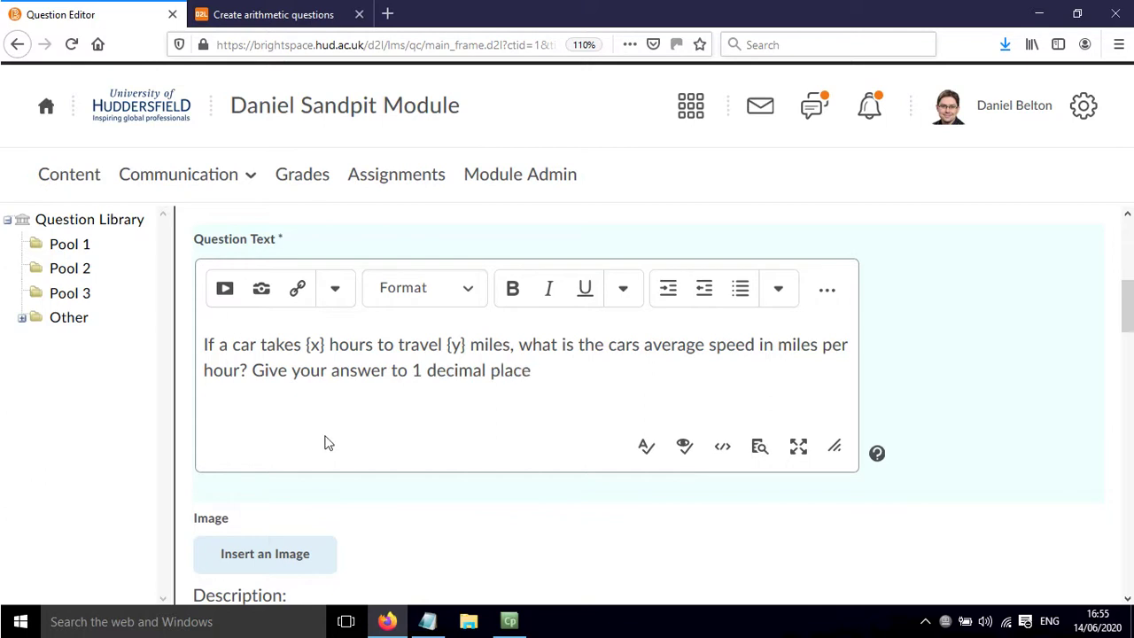
pyautogui.write('.')
pyautogui.scroll(-6, 216, 550)
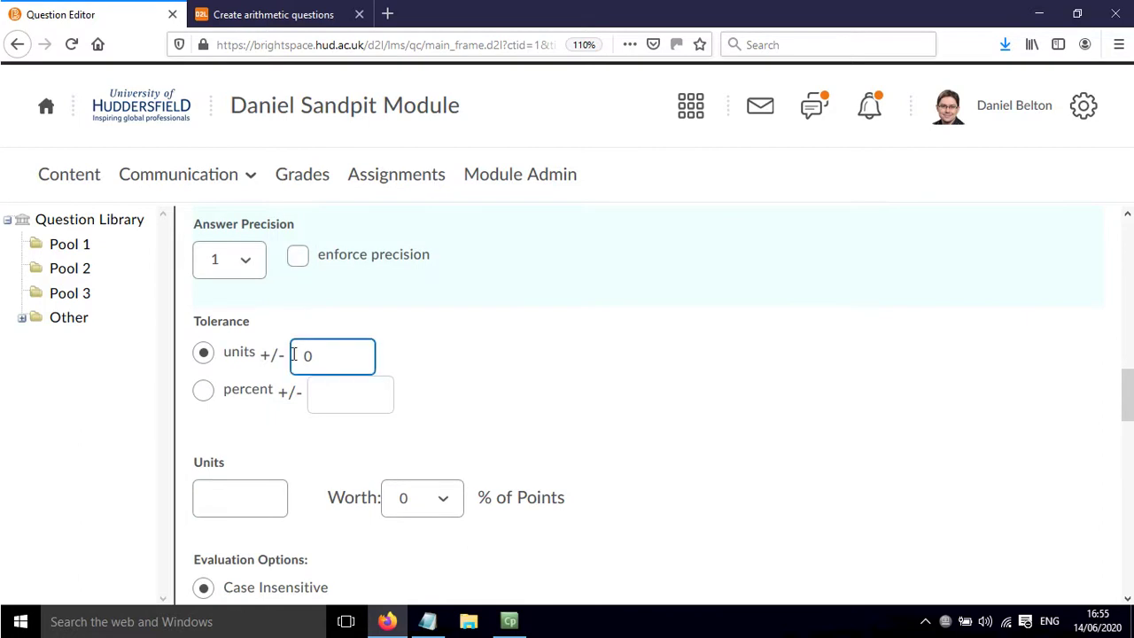
pyautogui.click(307, 371)
pyautogui.scroll(-3, 468, 326)
pyautogui.click(235, 301)
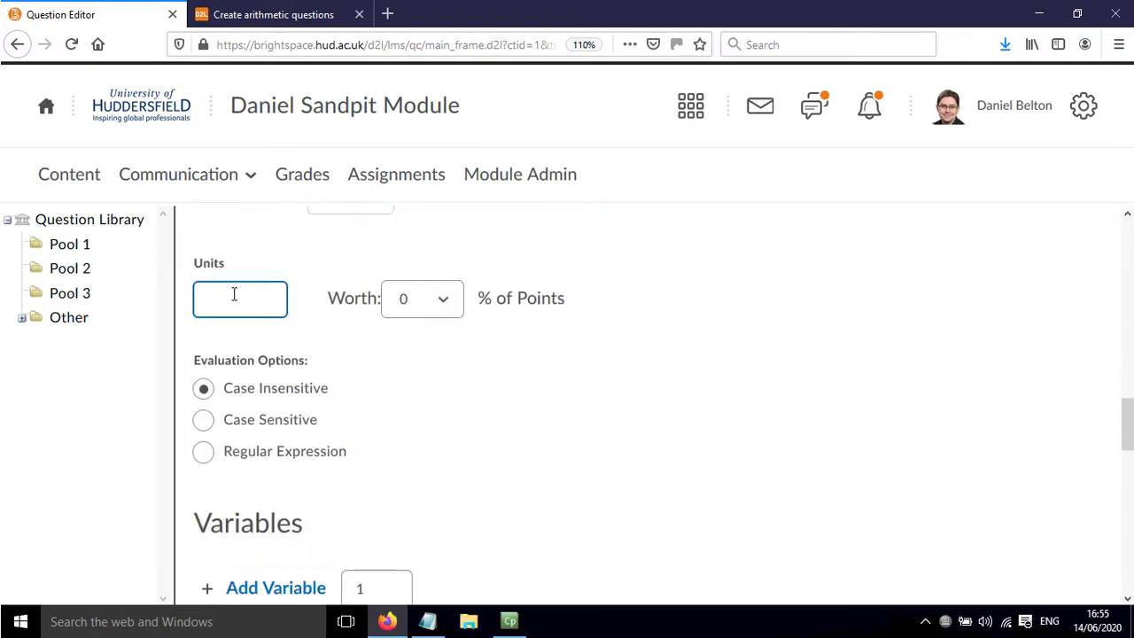
pyautogui.hotkey('shift', 'Tab')
pyautogui.scroll(-7, 489, 330)
# Step: Name the two variables x and y to match the question's placeholders
pyautogui.click(300, 401)
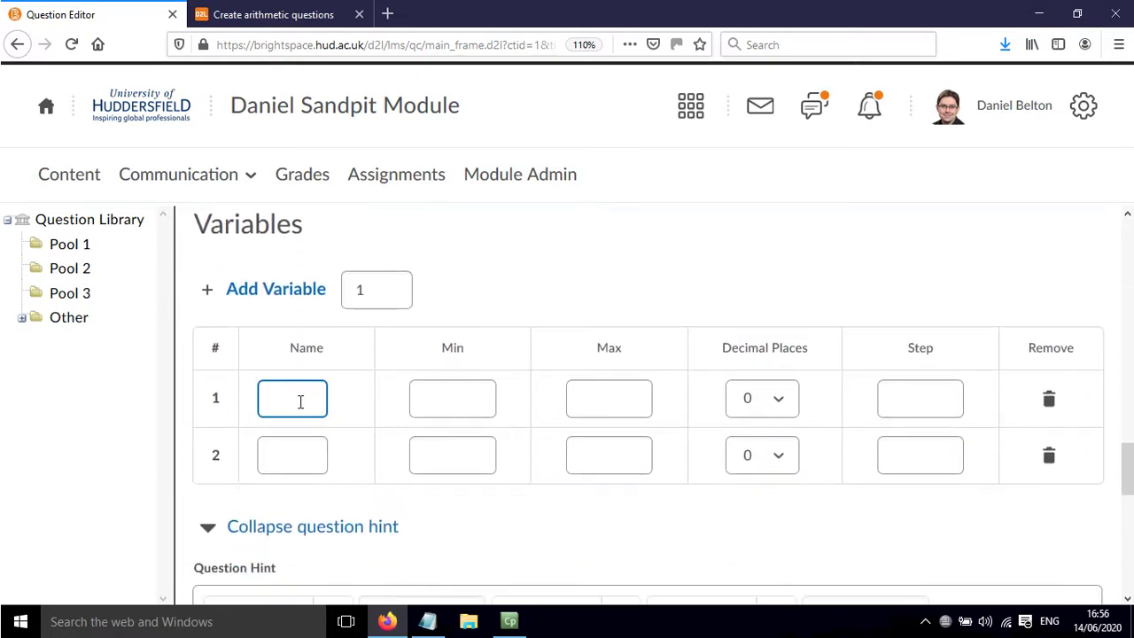
pyautogui.write('x')
pyautogui.click(281, 449)
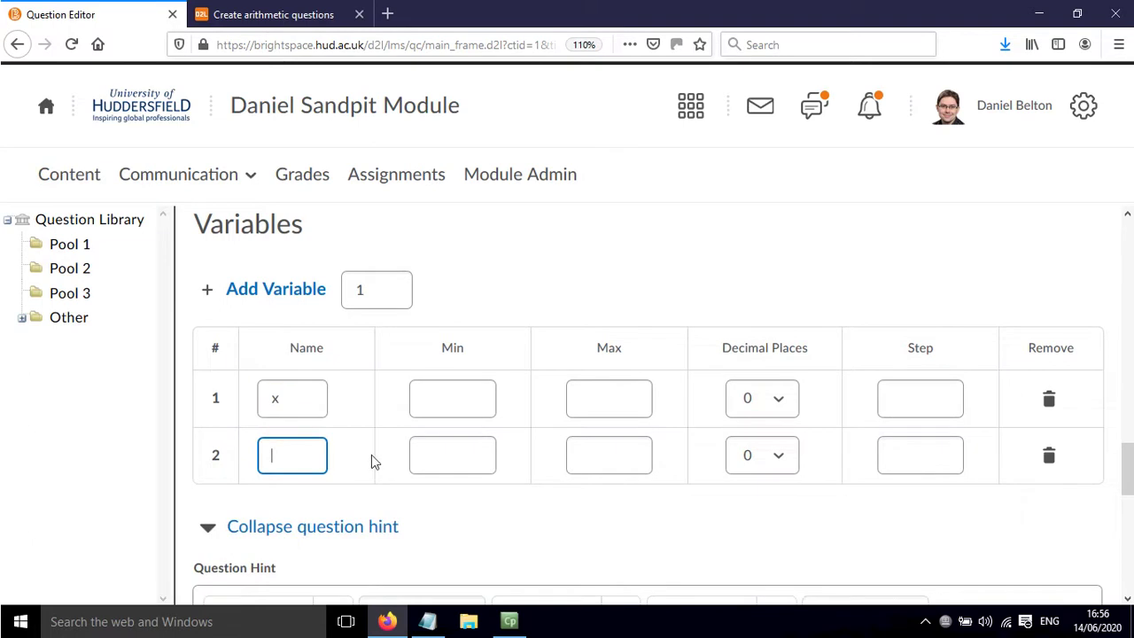
pyautogui.write('y')
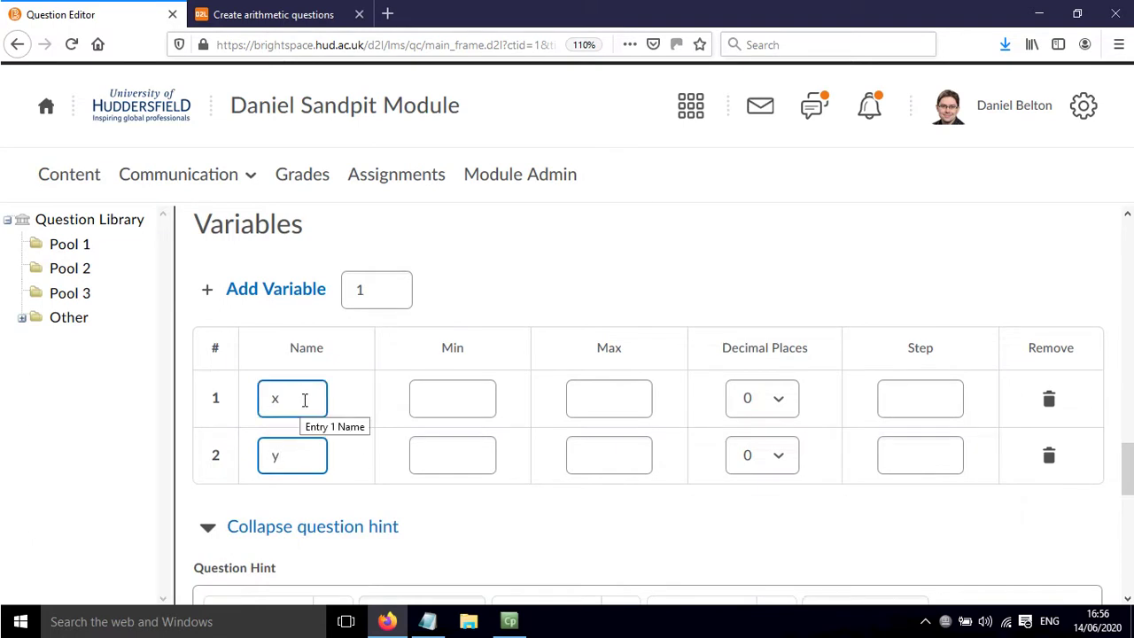
pyautogui.scroll(8, 304, 400)
pyautogui.scroll(2, 304, 400)
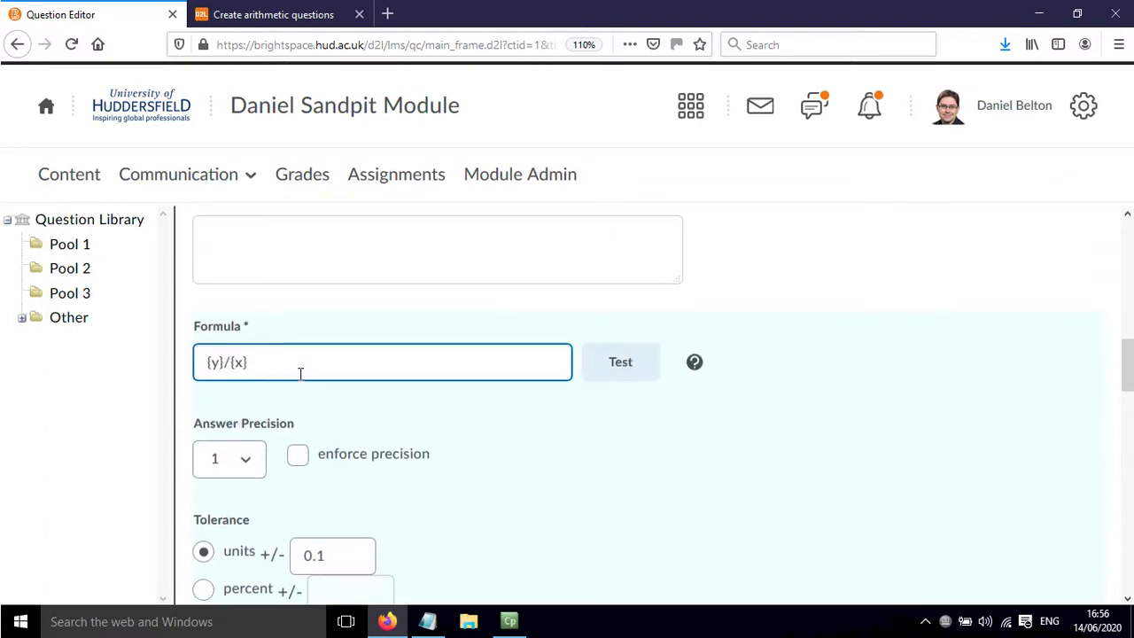
pyautogui.scroll(6, 349, 373)
pyautogui.scroll(2, 356, 380)
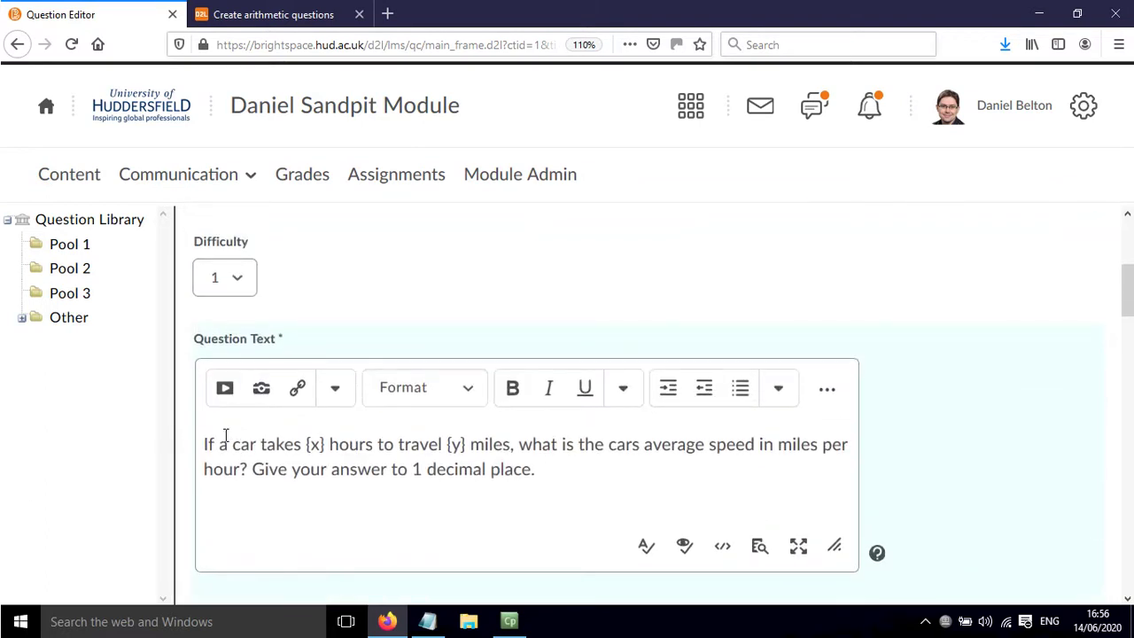
pyautogui.click(527, 465)
pyautogui.scroll(-15, 523, 465)
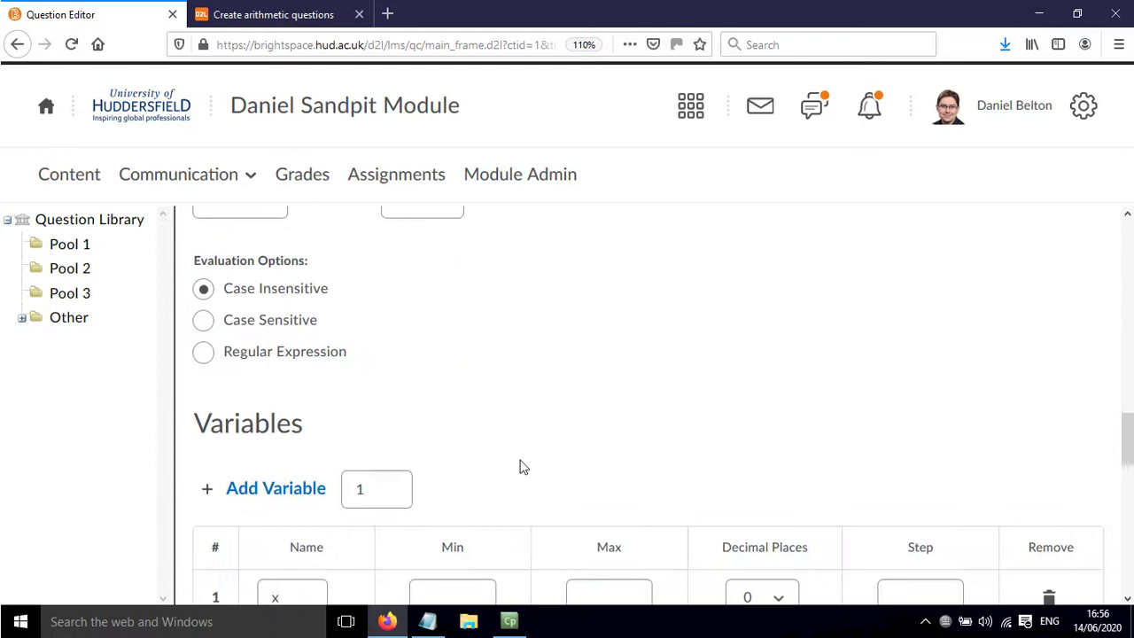
# Step: Give variable x a minimum of 5, maximum of 10 and step of 0.1
pyautogui.click(456, 356)
pyautogui.click(447, 315)
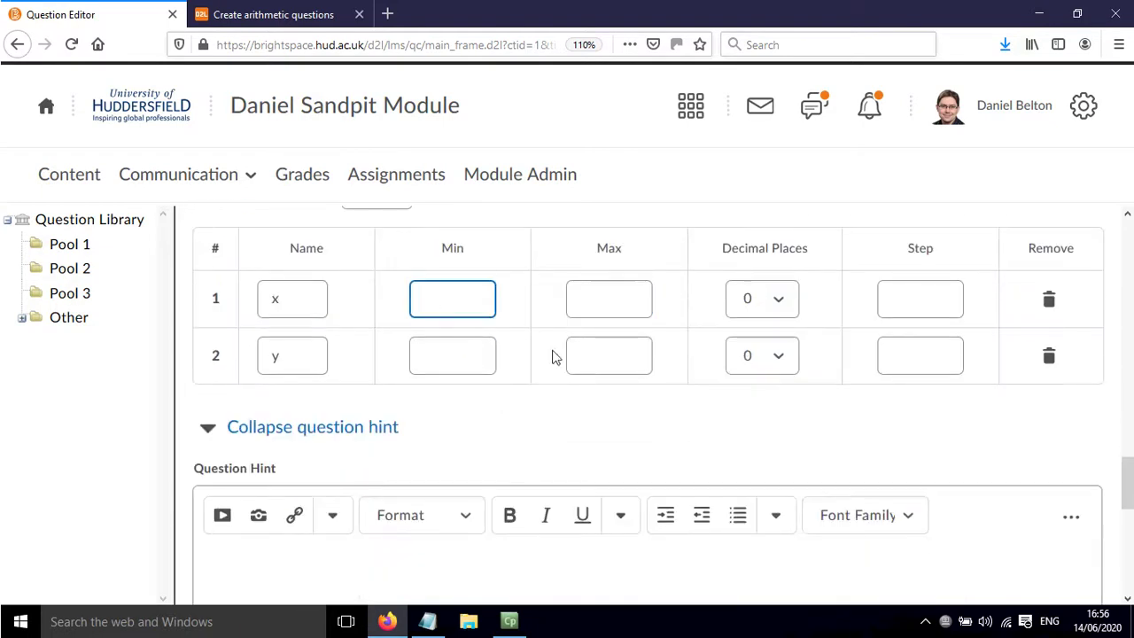
pyautogui.write('5')
pyautogui.click(605, 302)
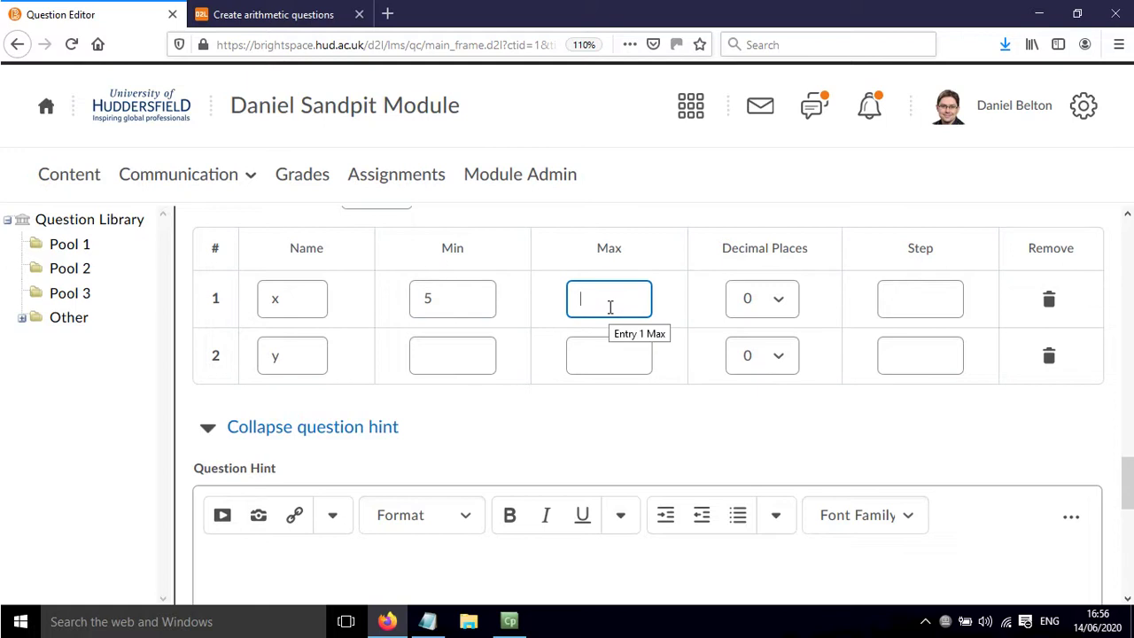
pyautogui.write('10')
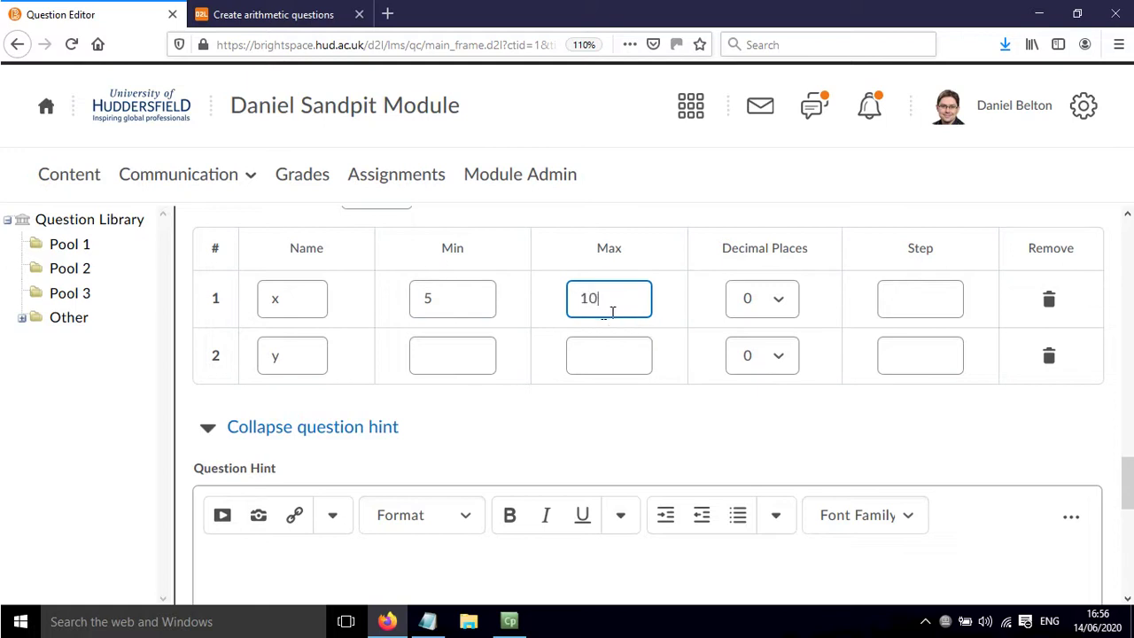
pyautogui.click(916, 300)
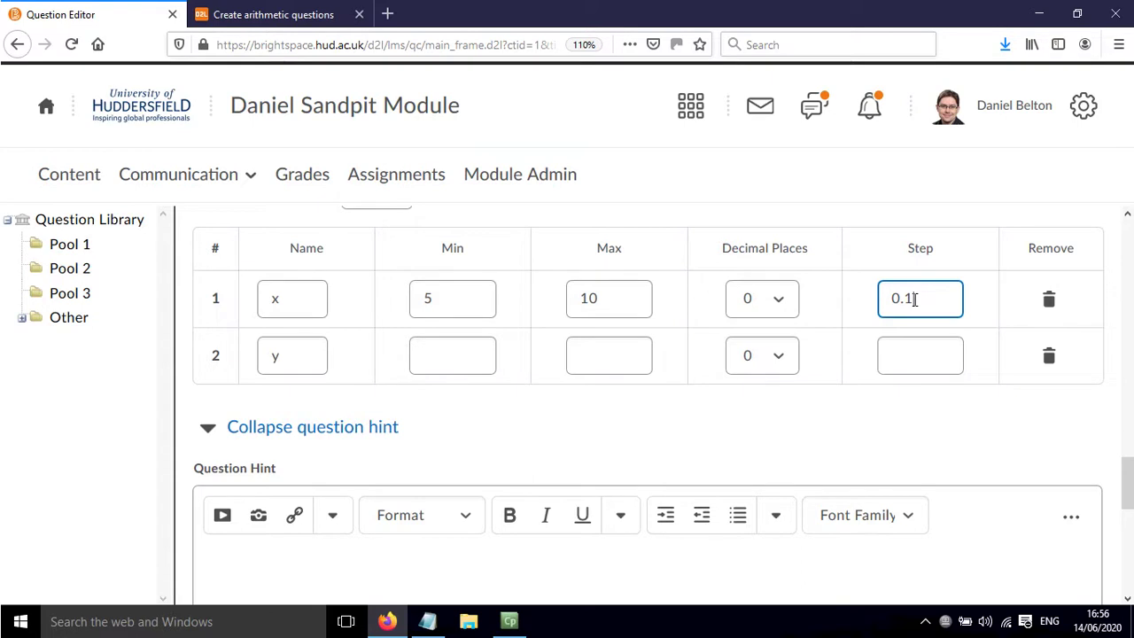
# Step: Set variable x to 1 decimal place
pyautogui.click(785, 300)
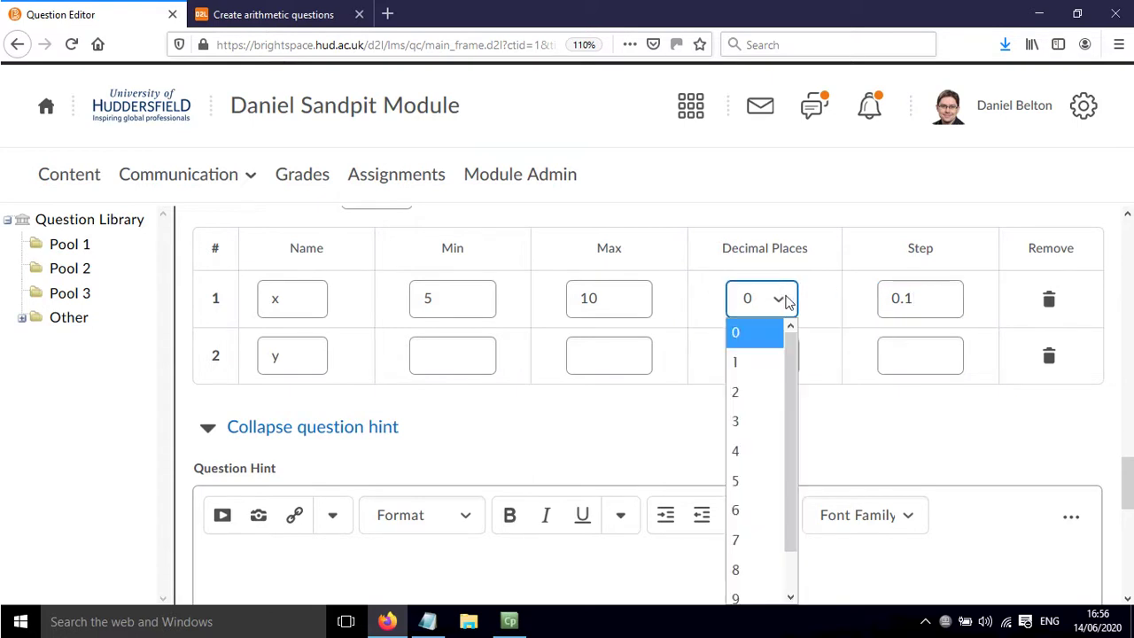
pyautogui.click(747, 364)
pyautogui.scroll(7, 771, 390)
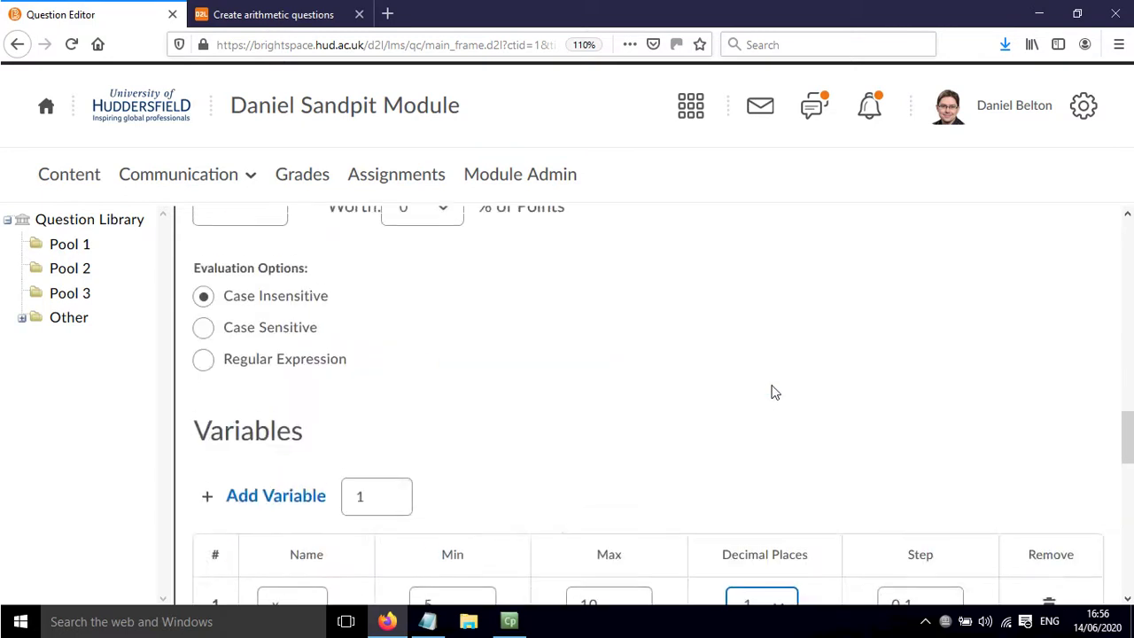
pyautogui.scroll(5, 772, 392)
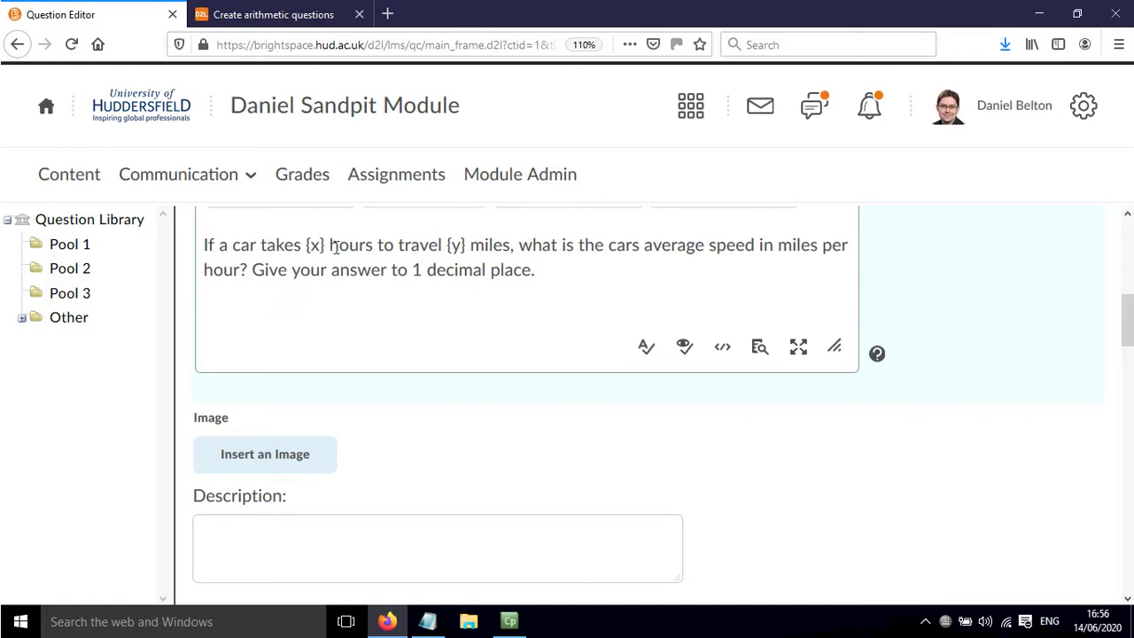
pyautogui.scroll(-12, 466, 284)
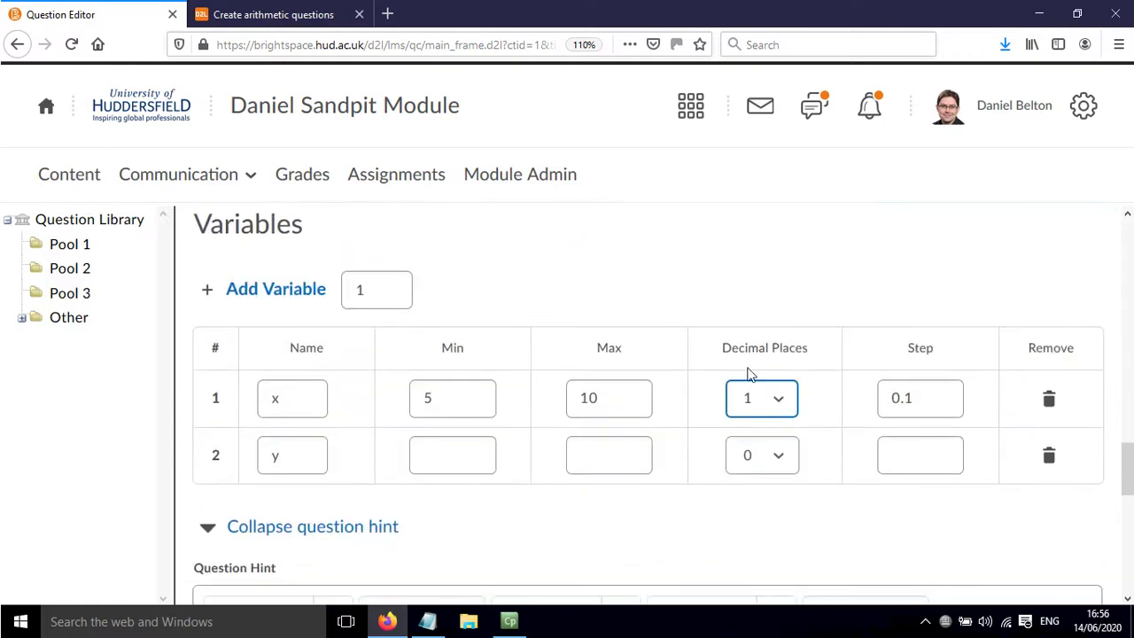
pyautogui.click(787, 400)
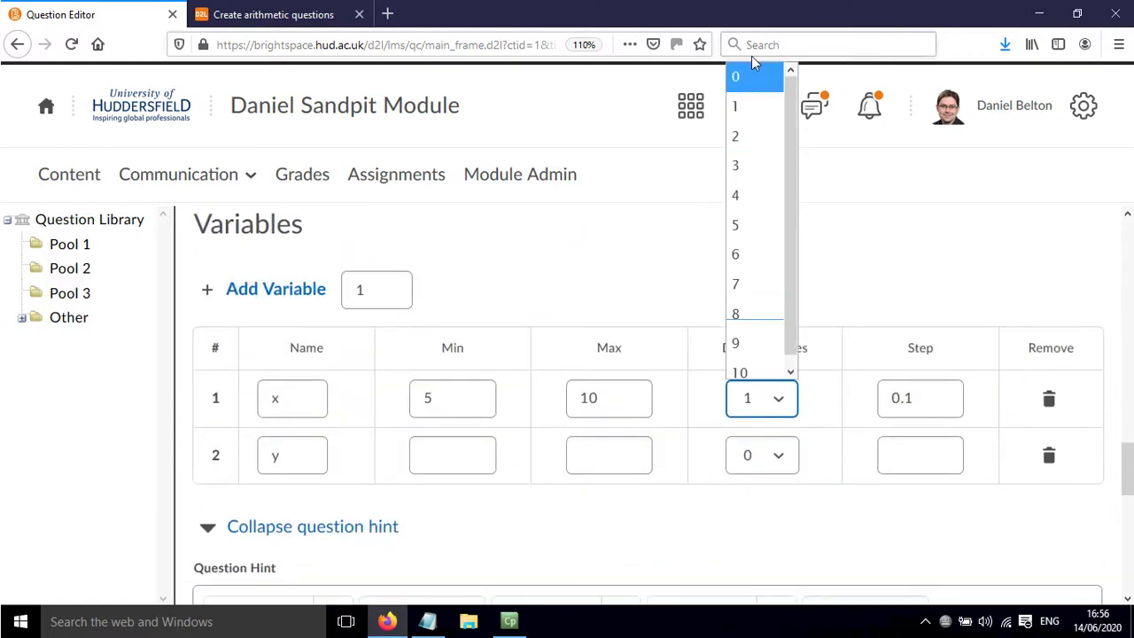
pyautogui.scroll(-1, 782, 333)
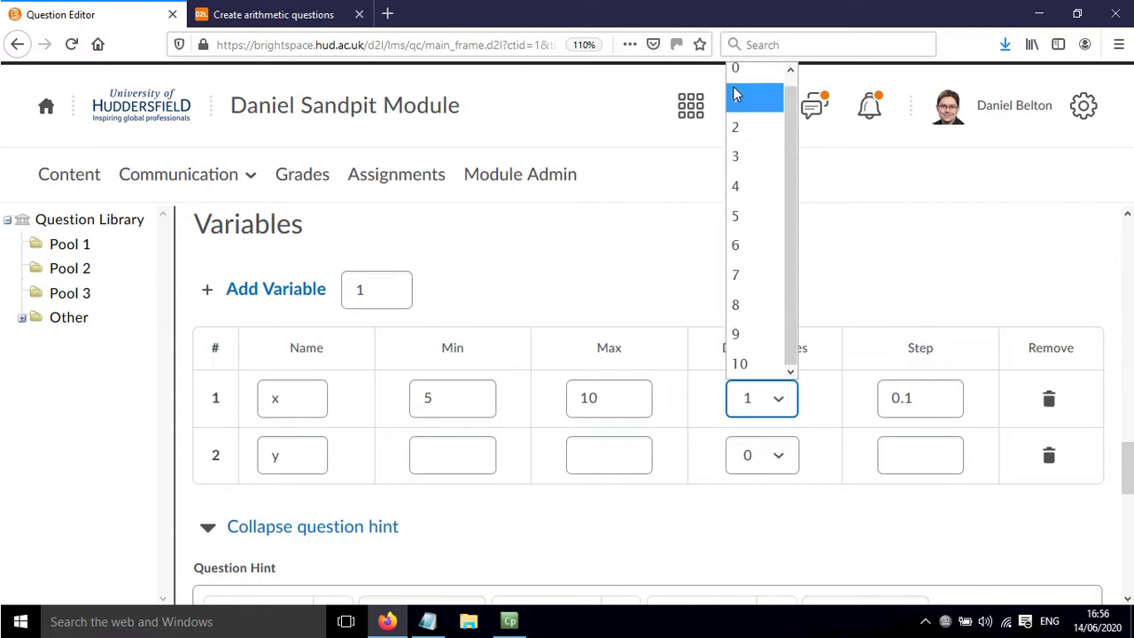
# Step: Give variable y Min 200, Max 300 and Step 1, keeping x at 1 decimal place
pyautogui.click(788, 405)
pyautogui.click(466, 456)
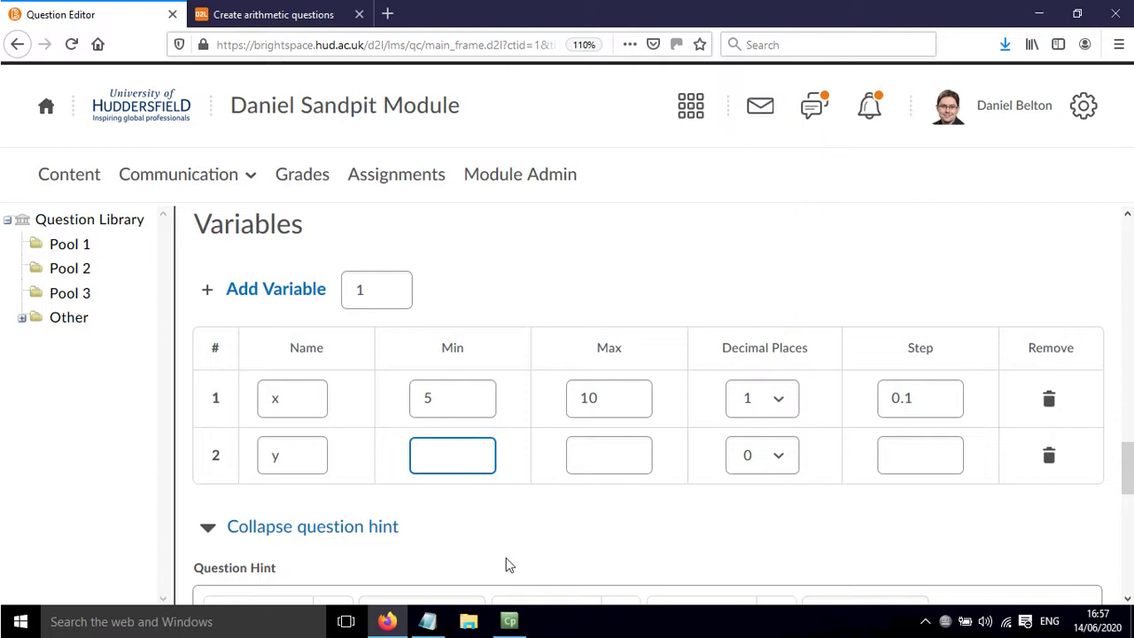
pyautogui.write('200')
pyautogui.press('Tab')
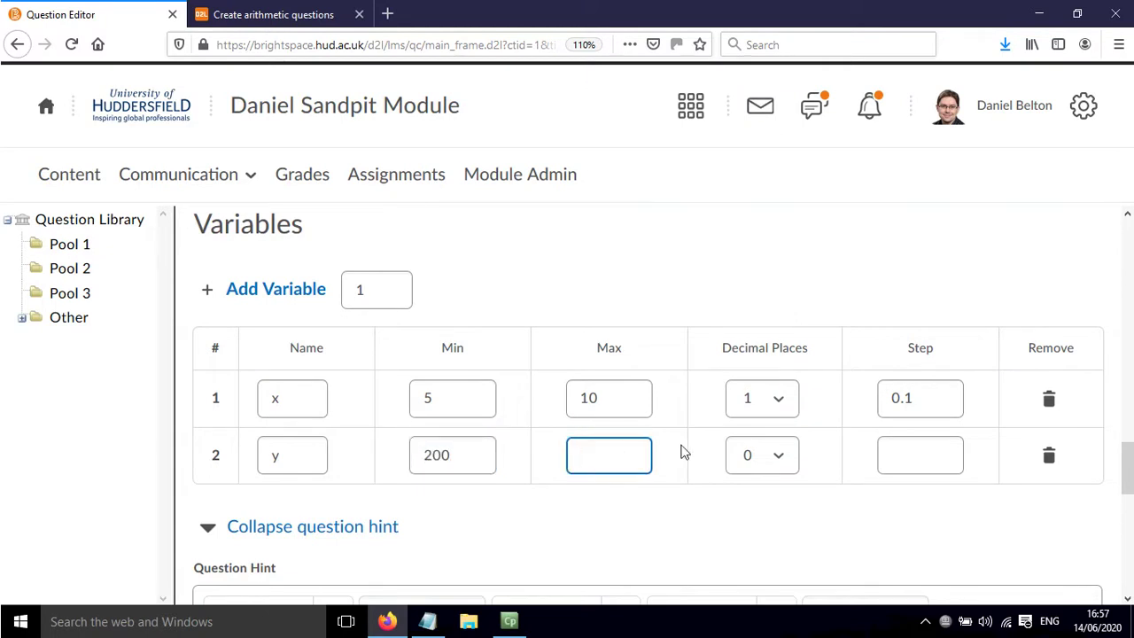
pyautogui.write('300')
pyautogui.click(887, 456)
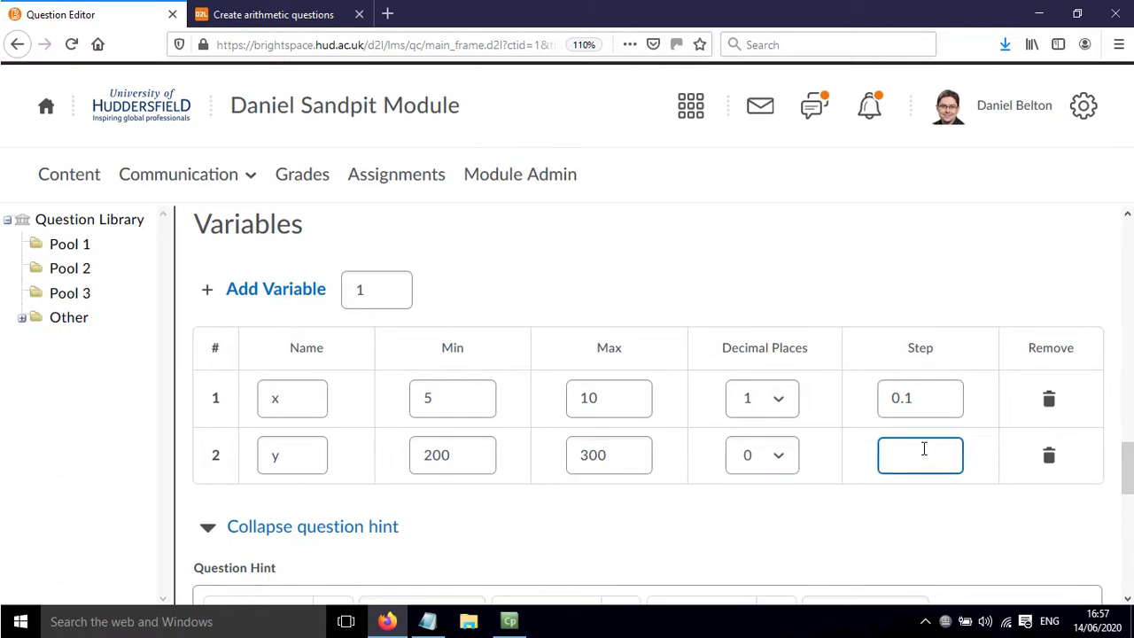
pyautogui.write('1')
pyautogui.click(441, 453)
# Step: Preview the question and confirm 227 miles over 9.3 hours gives 24.4
pyautogui.scroll(-5, 499, 450)
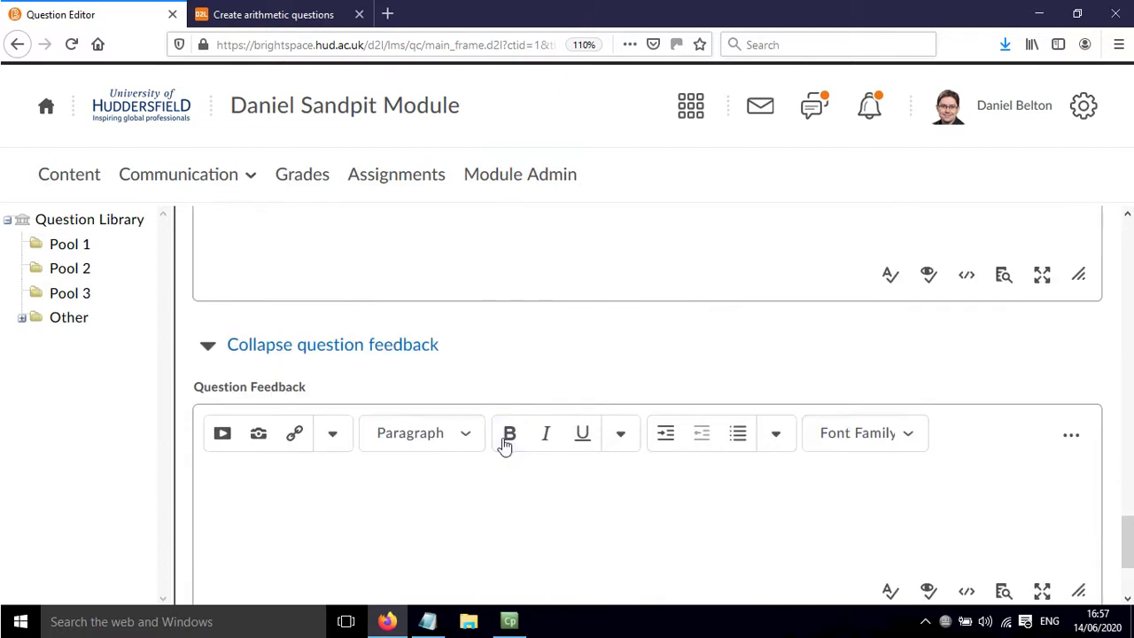
pyautogui.scroll(-3, 505, 443)
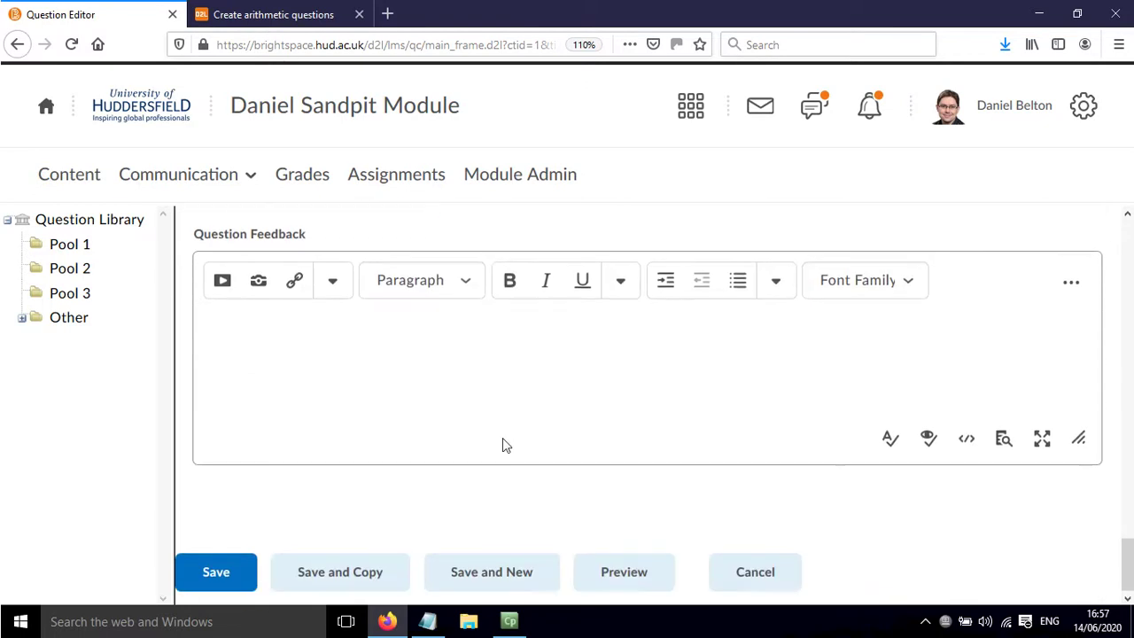
pyautogui.click(610, 576)
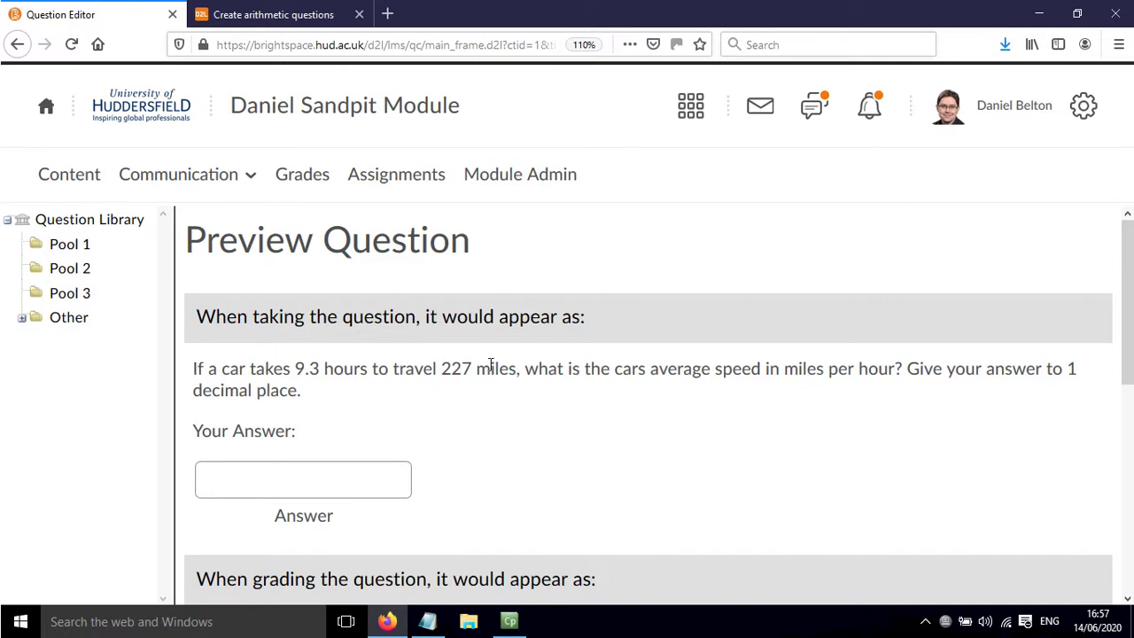
pyautogui.scroll(-3, 491, 364)
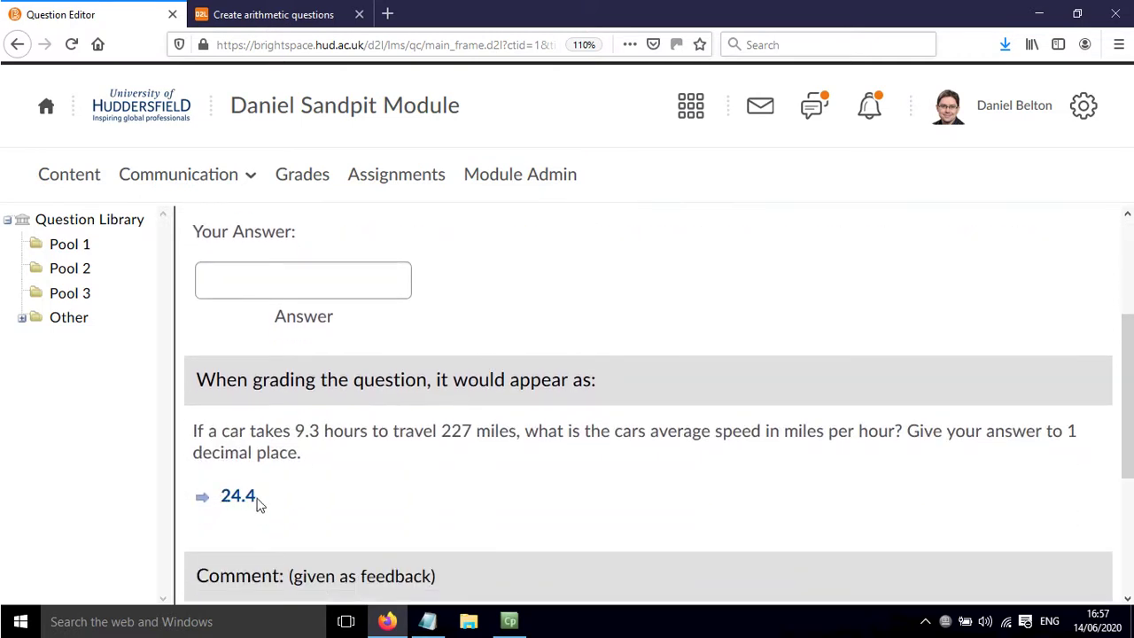
pyautogui.scroll(-3, 354, 487)
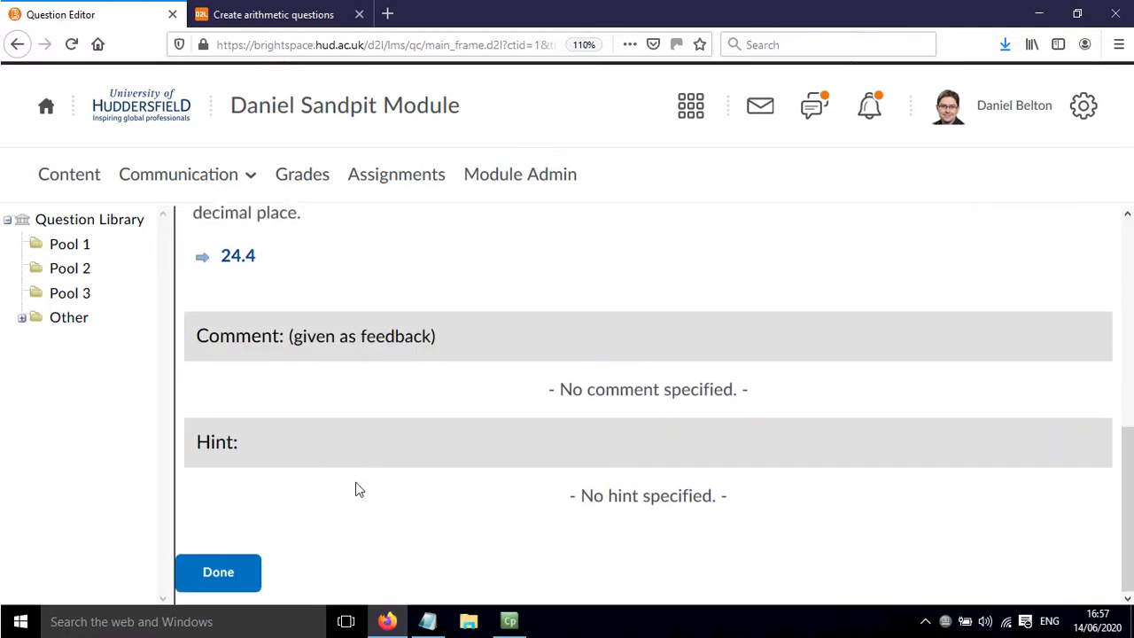
pyautogui.scroll(5, 359, 490)
pyautogui.scroll(-5, 357, 482)
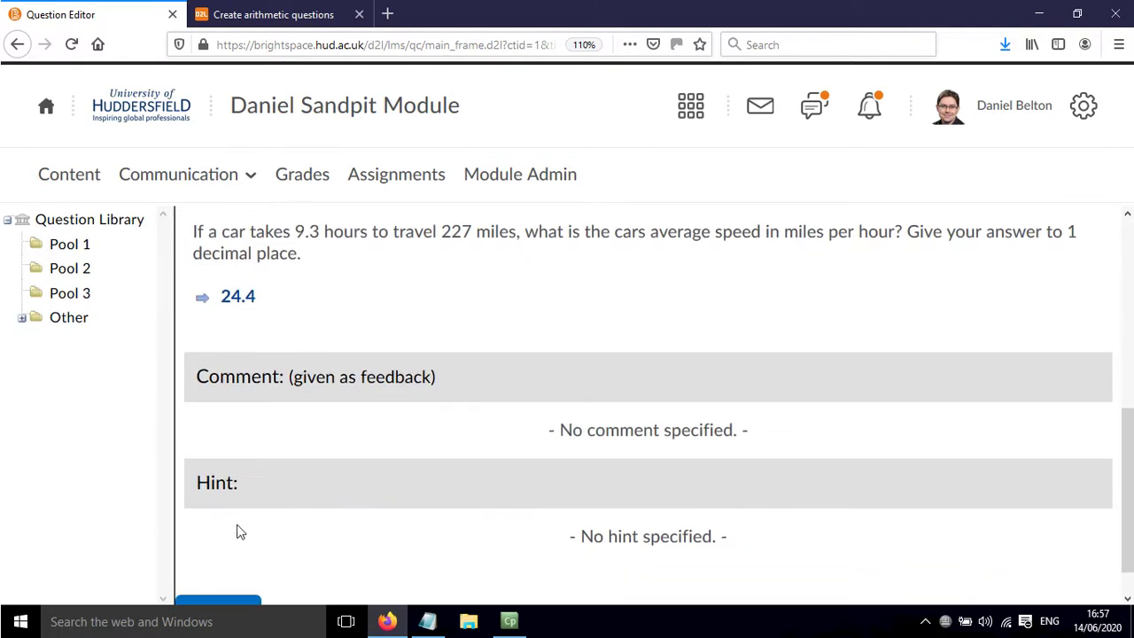
pyautogui.click(224, 569)
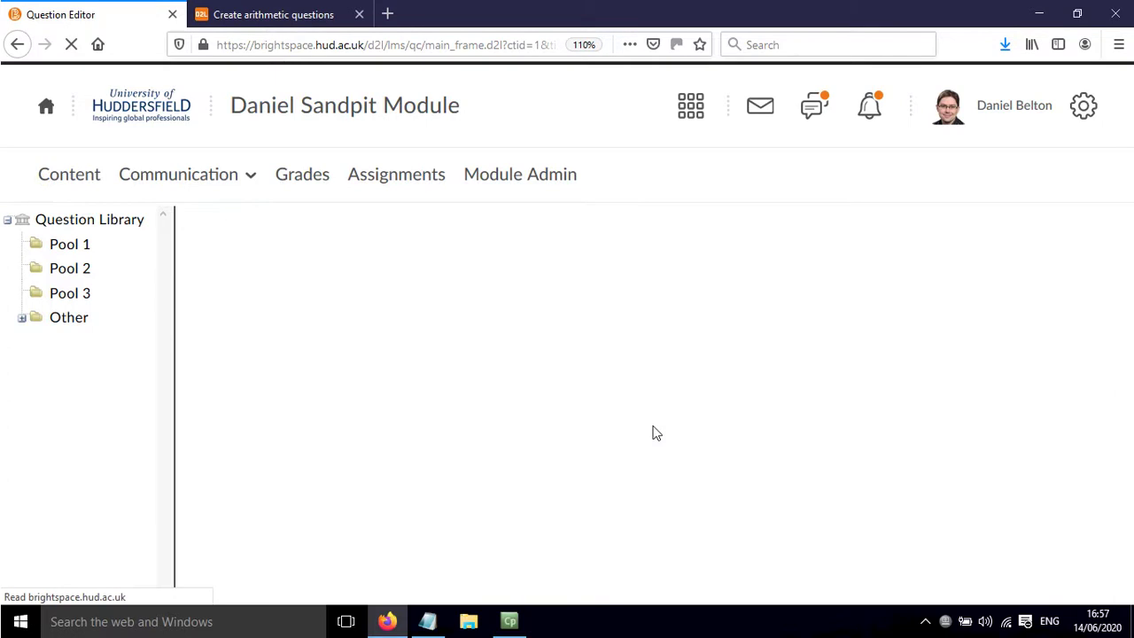
# Step: Recheck the {y}/{x} formula and switch to the 'Create arithmetic questions' help page
pyautogui.scroll(-6, 652, 426)
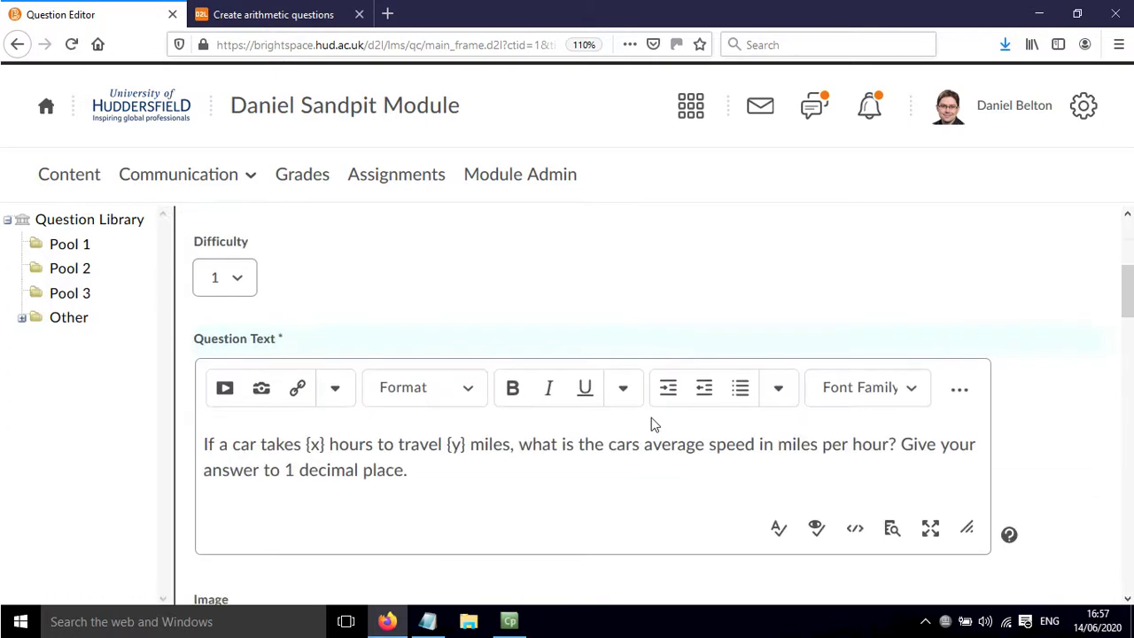
pyautogui.scroll(-2, 648, 420)
pyautogui.click(333, 376)
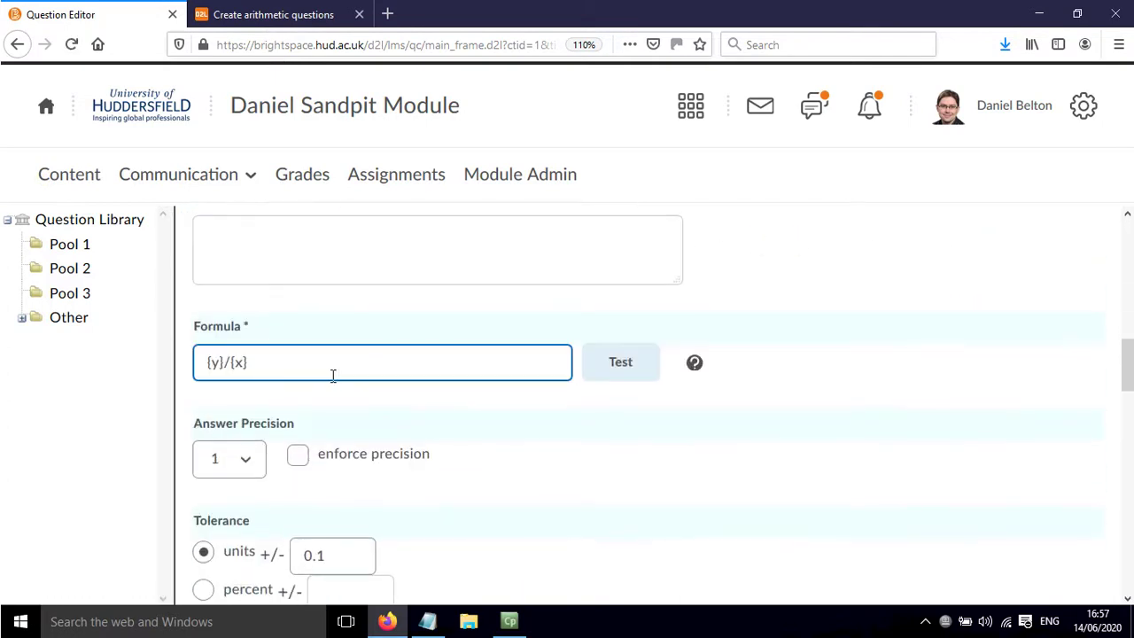
pyautogui.click(257, 25)
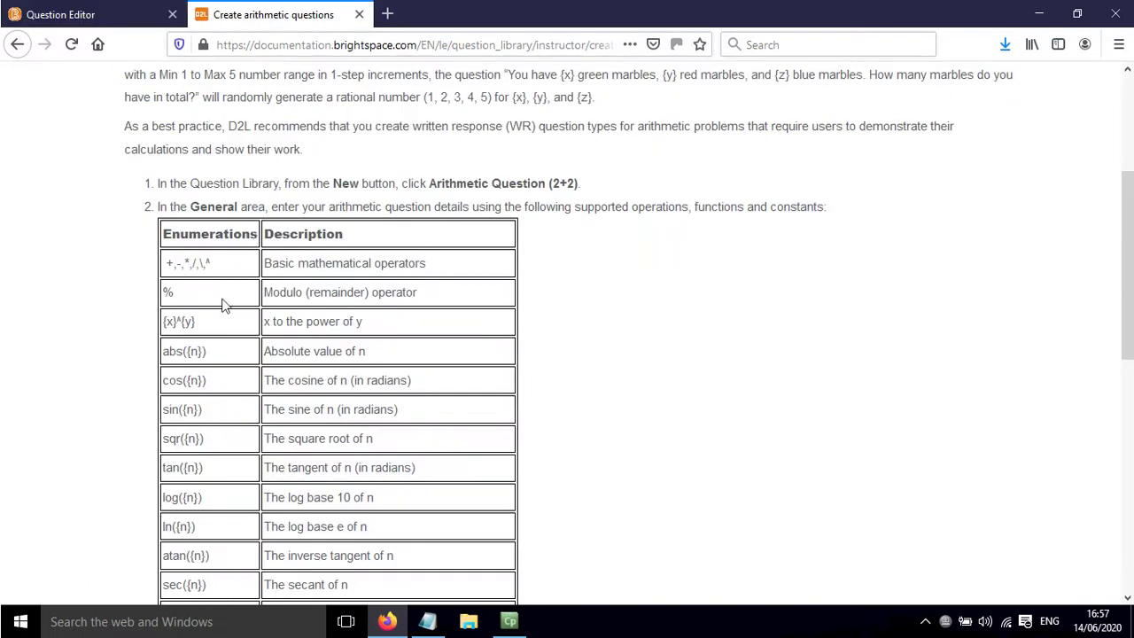
# Step: Review the supported operators and functions table, then go back to the Question Editor
pyautogui.scroll(-5, 222, 432)
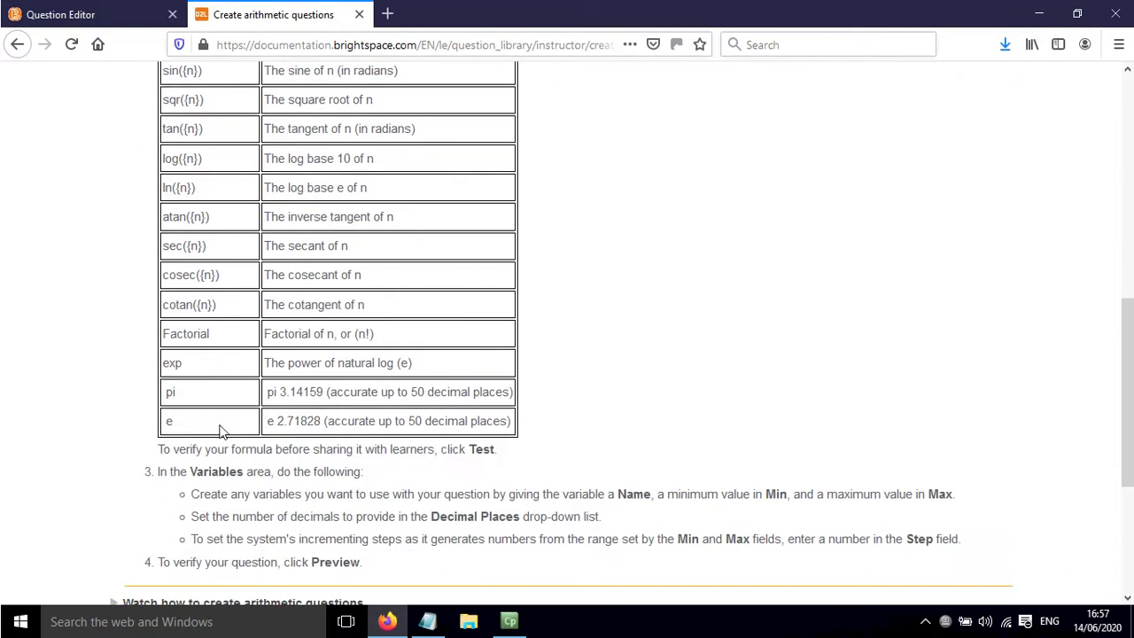
pyautogui.scroll(3, 221, 432)
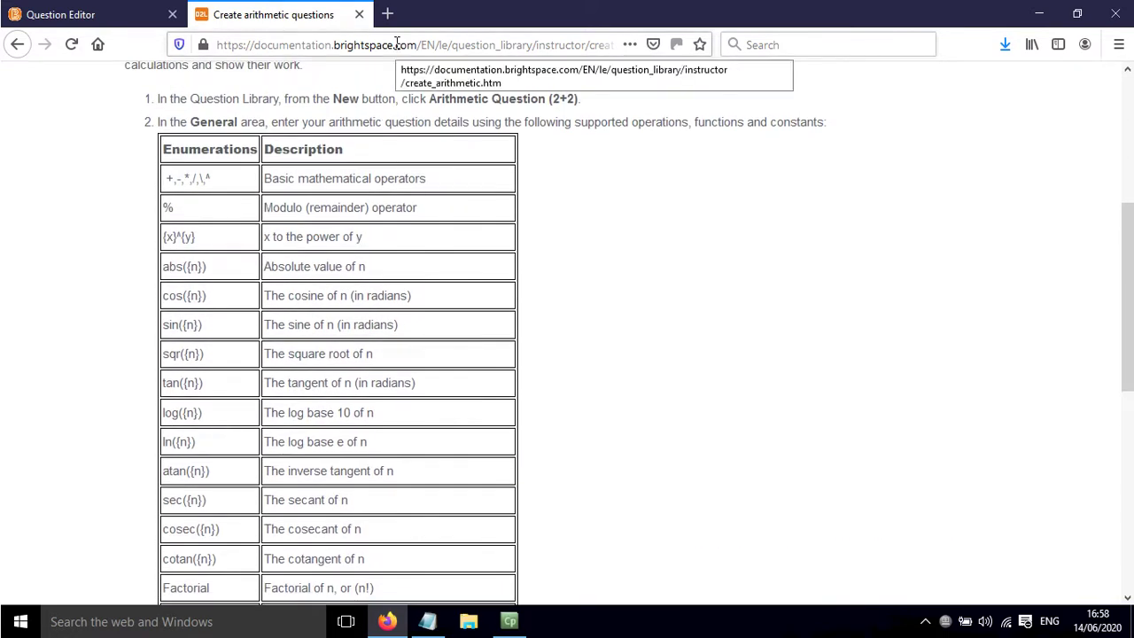
pyautogui.scroll(-2, 378, 122)
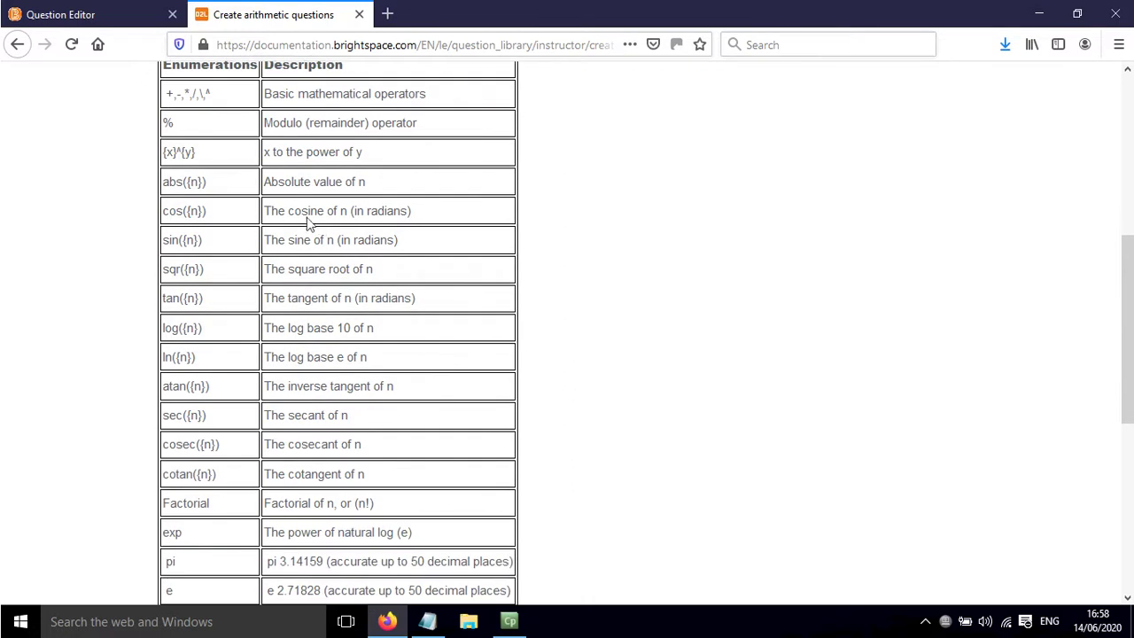
pyautogui.click(92, 13)
# Step: Save the car-speed arithmetic question to Pool 2
pyautogui.scroll(-5, 280, 274)
pyautogui.scroll(-20, 279, 309)
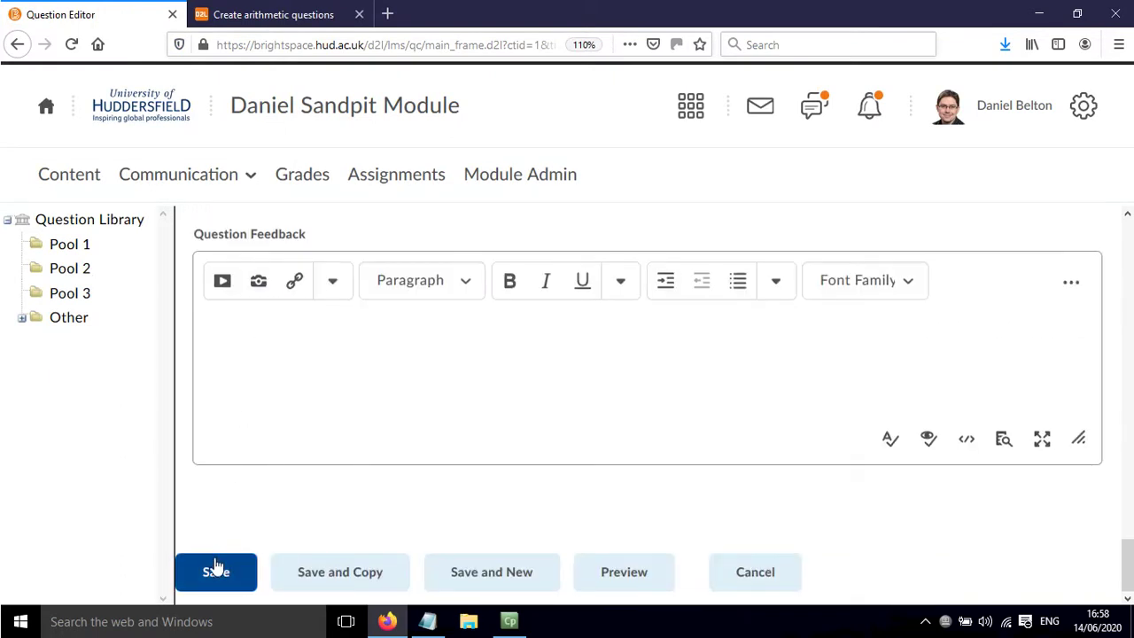
pyautogui.click(216, 572)
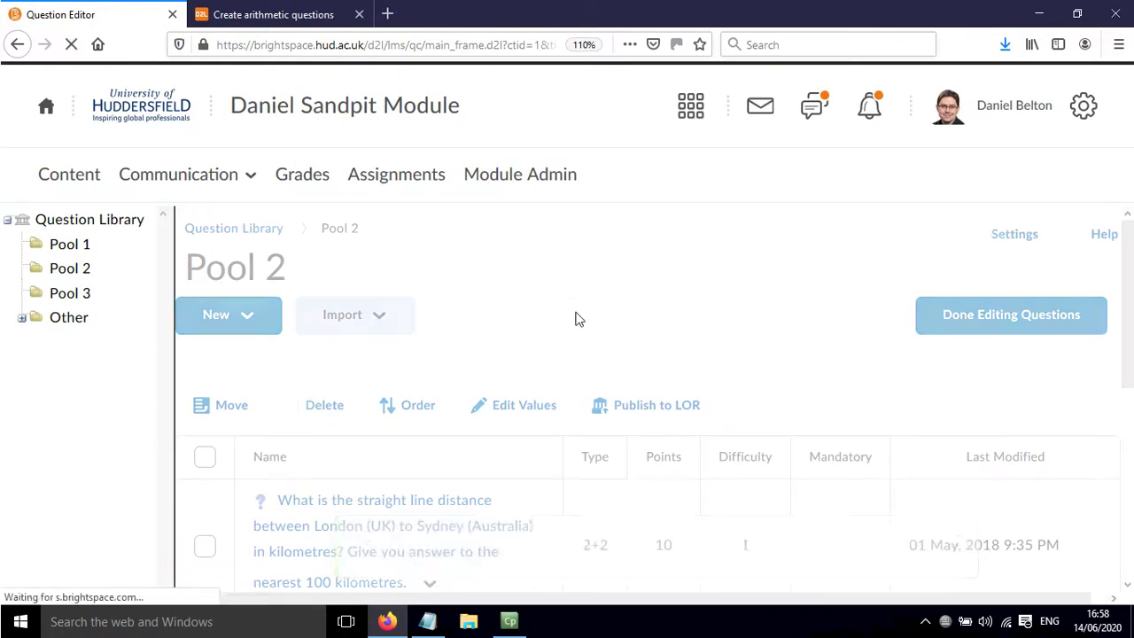